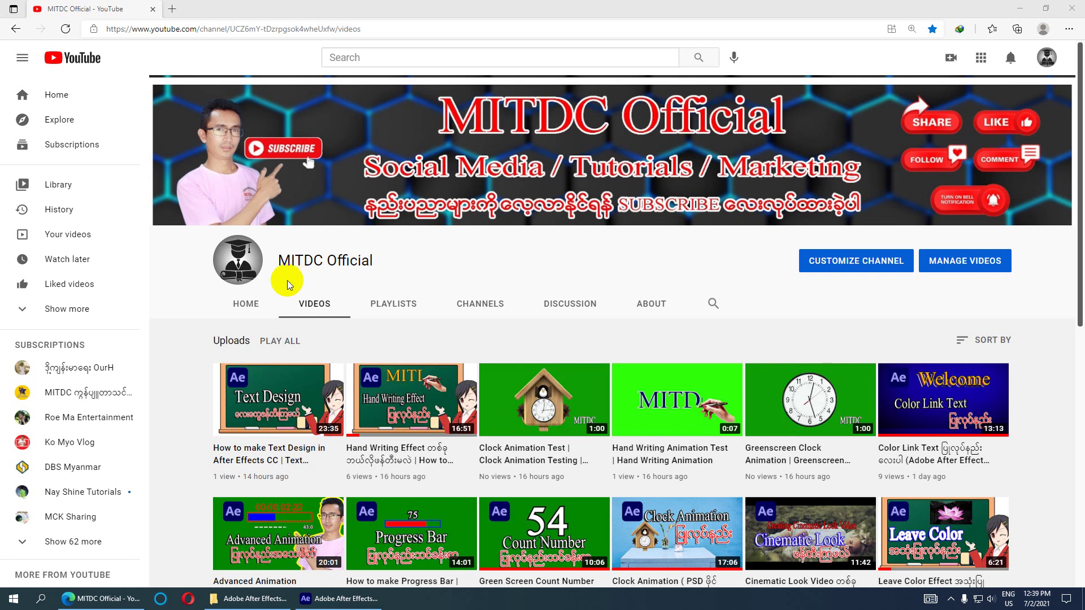
View the MITDC Official channel's Home and Videos pages on YouTube
click(245, 302)
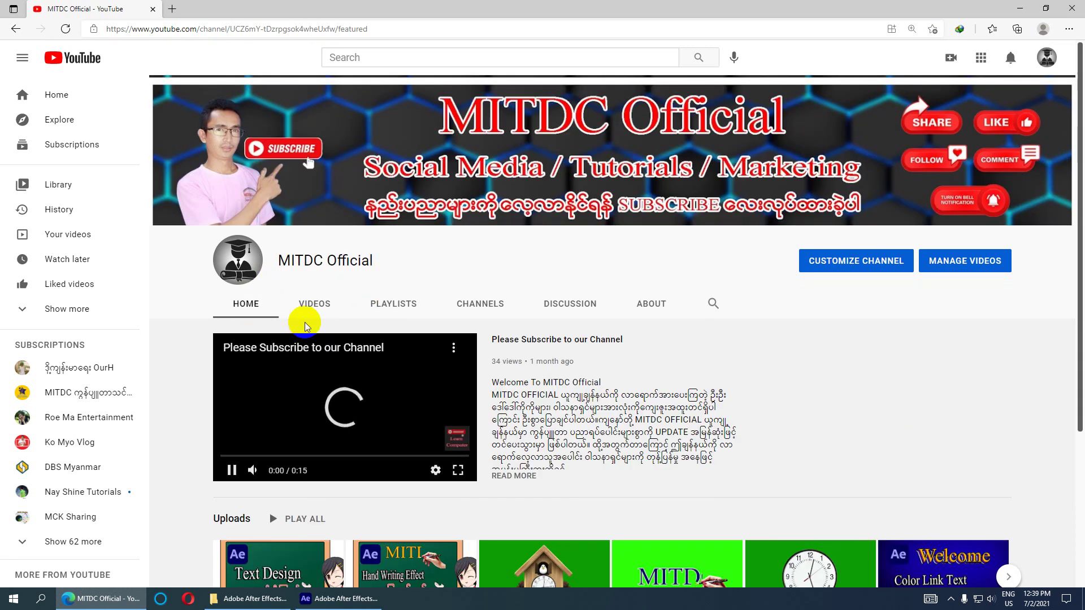
click(312, 309)
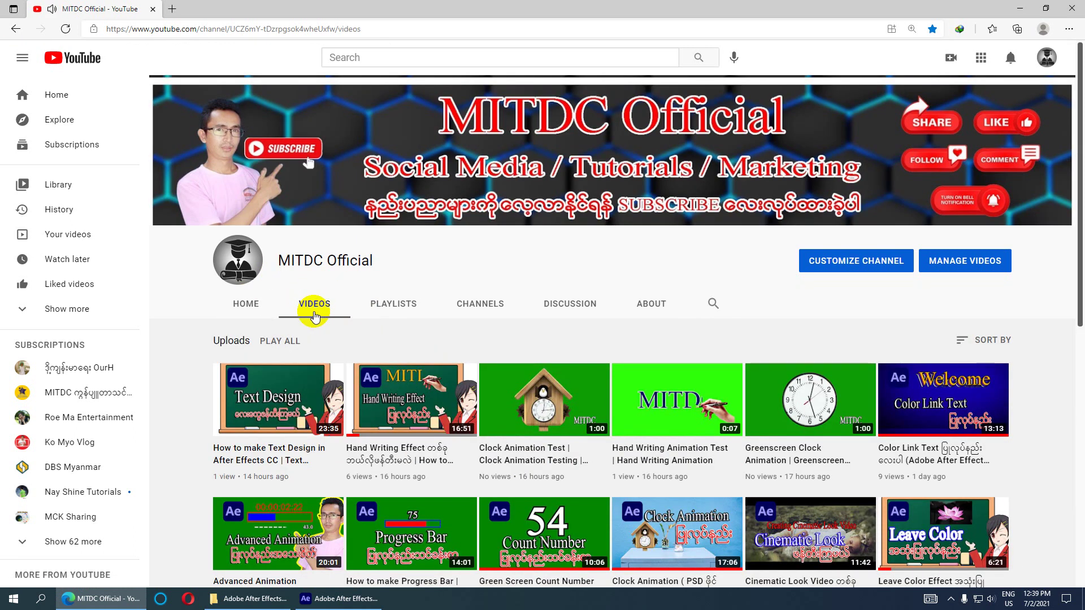
Back in After Effects, remove the Basic 3D effect from the mitdc text layer
click(1020, 10)
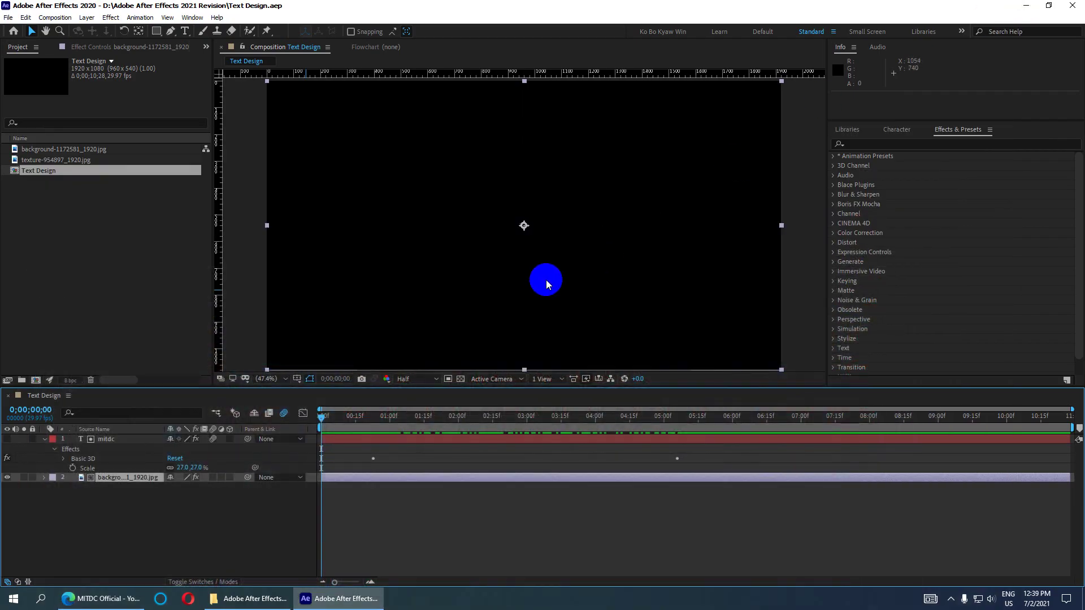
click(86, 537)
click(99, 458)
key(Delete)
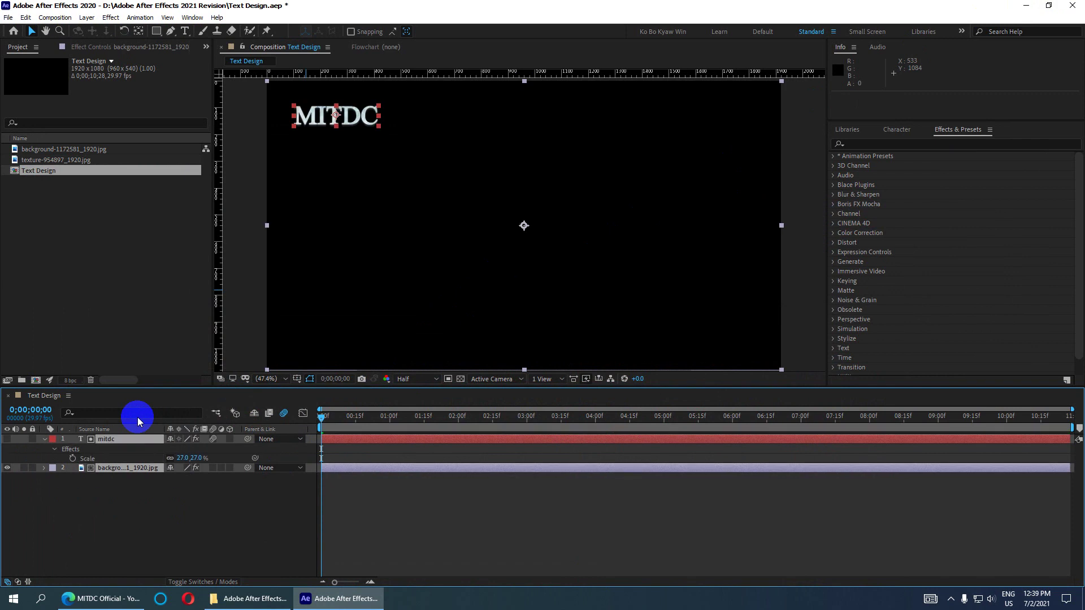
Delete only the Text Design composition, keeping the background and texture JPGs
drag(36, 211, 78, 129)
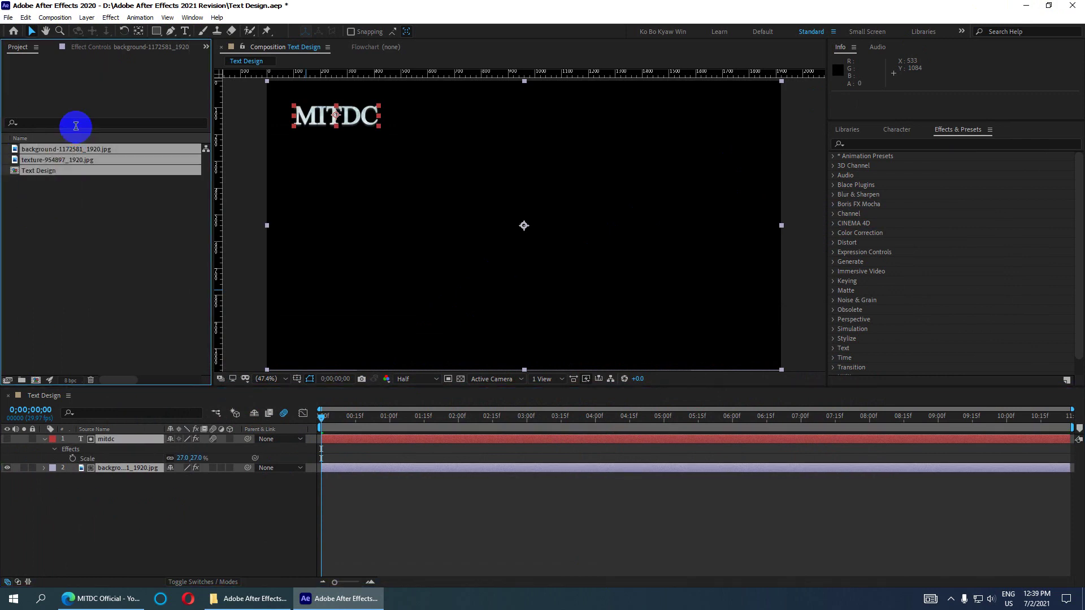
key(Delete)
click(648, 313)
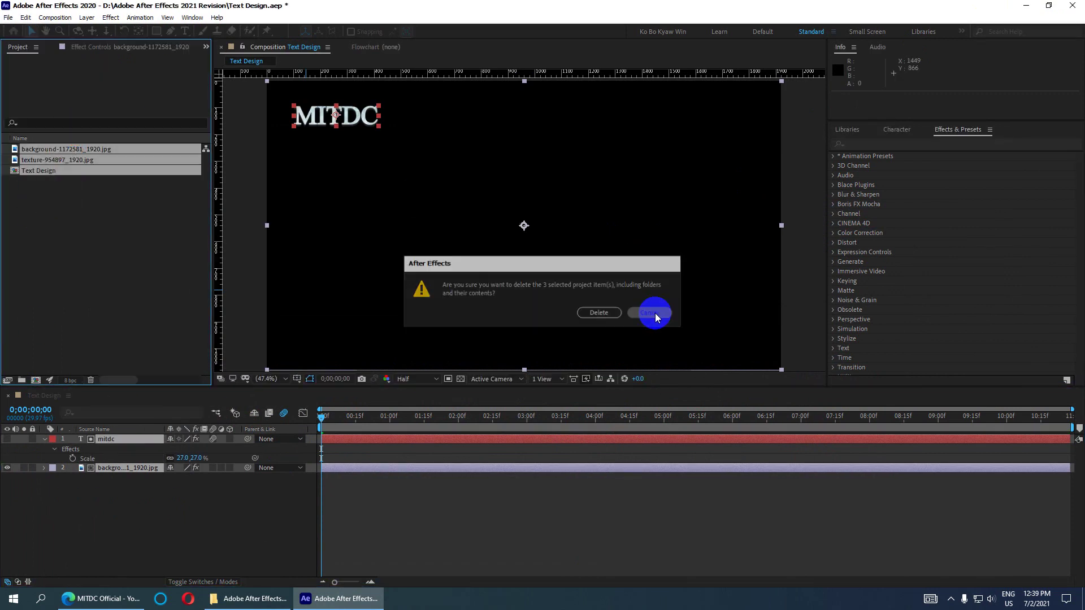
click(74, 215)
click(48, 171)
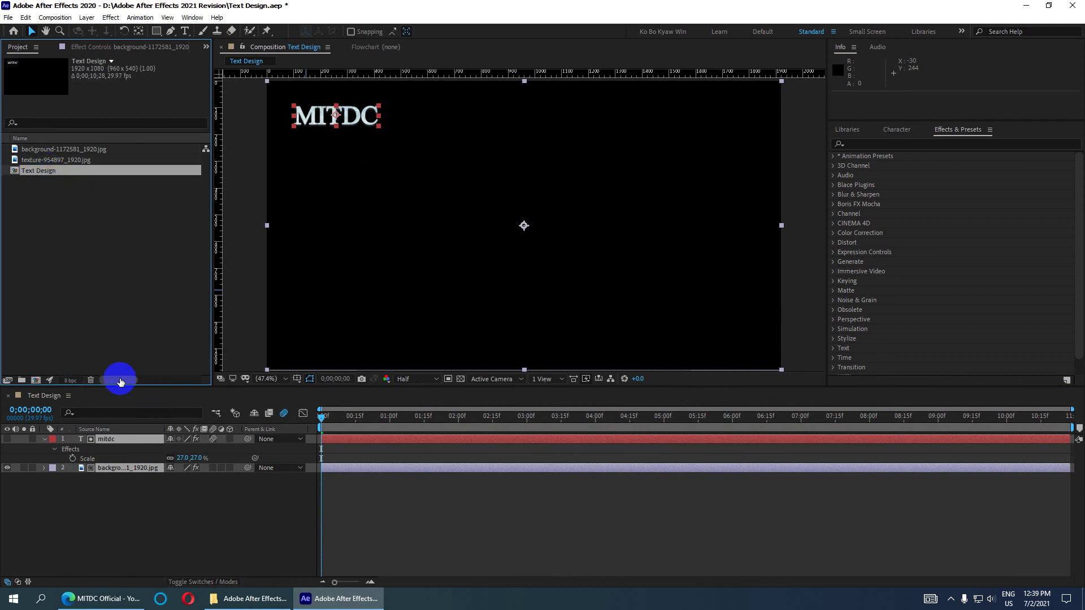
click(90, 380)
click(566, 313)
drag(49, 213, 73, 136)
click(52, 186)
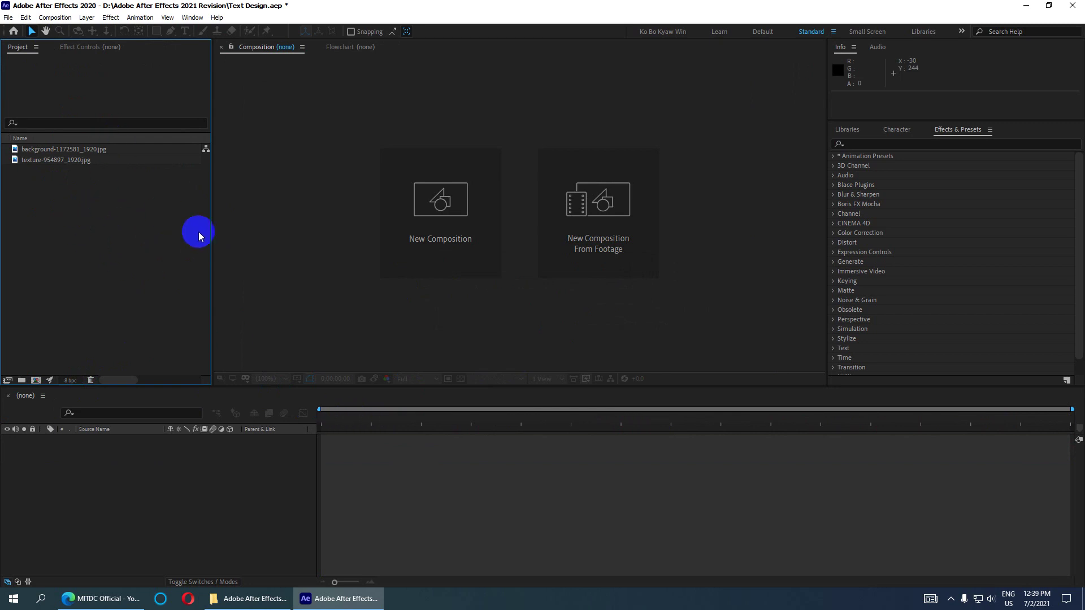
Make an HDTV 1080 29.97 composition called 'Bullet Train Effects'
click(35, 381)
text(Bullet Train Effects)
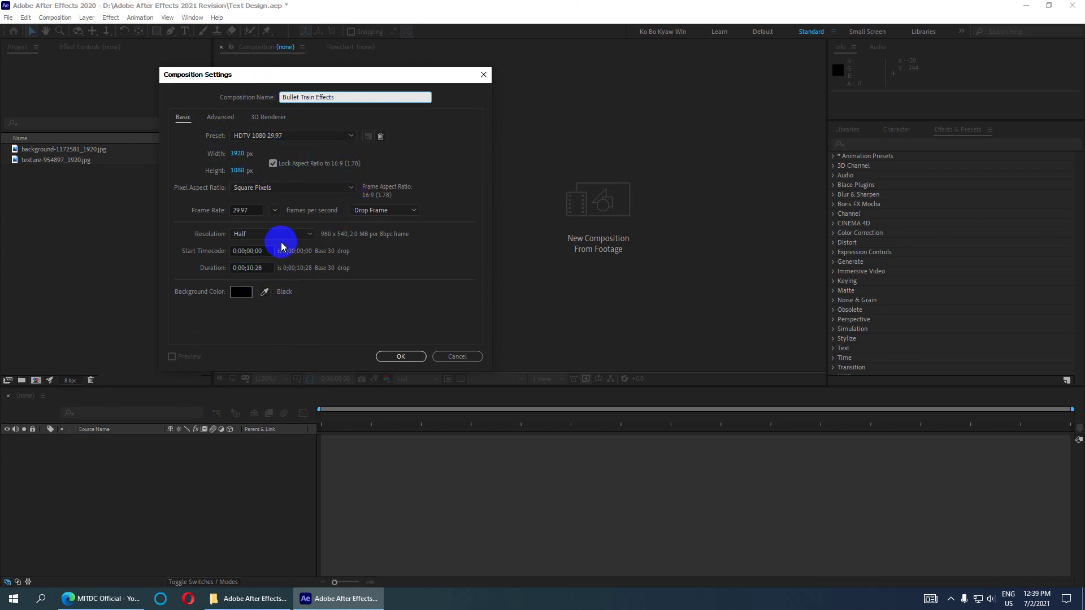
click(401, 356)
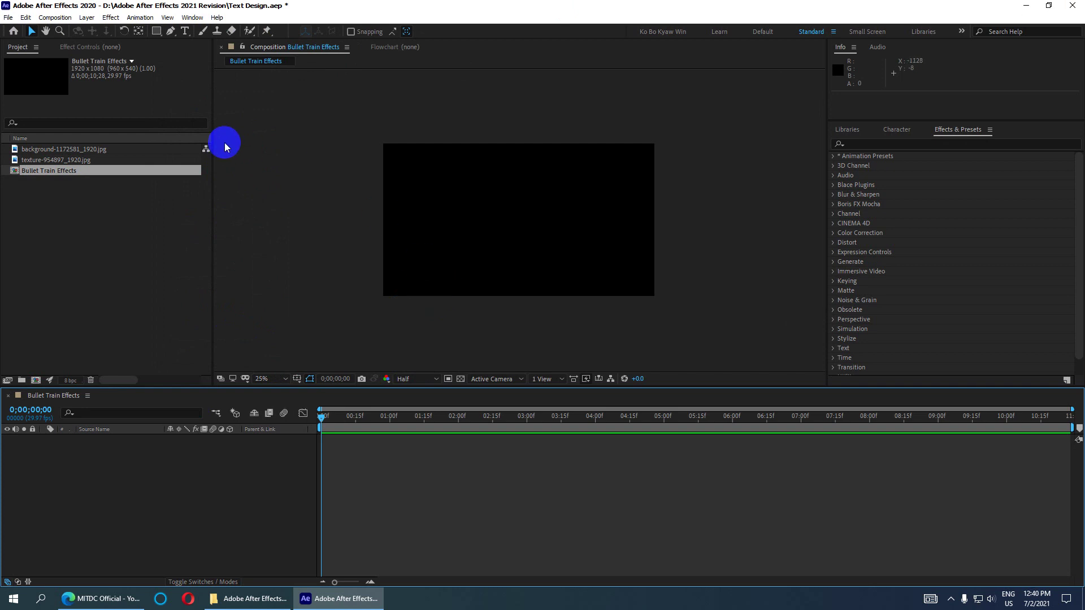
Add a text layer reading 'mitdc' to the composition
click(185, 32)
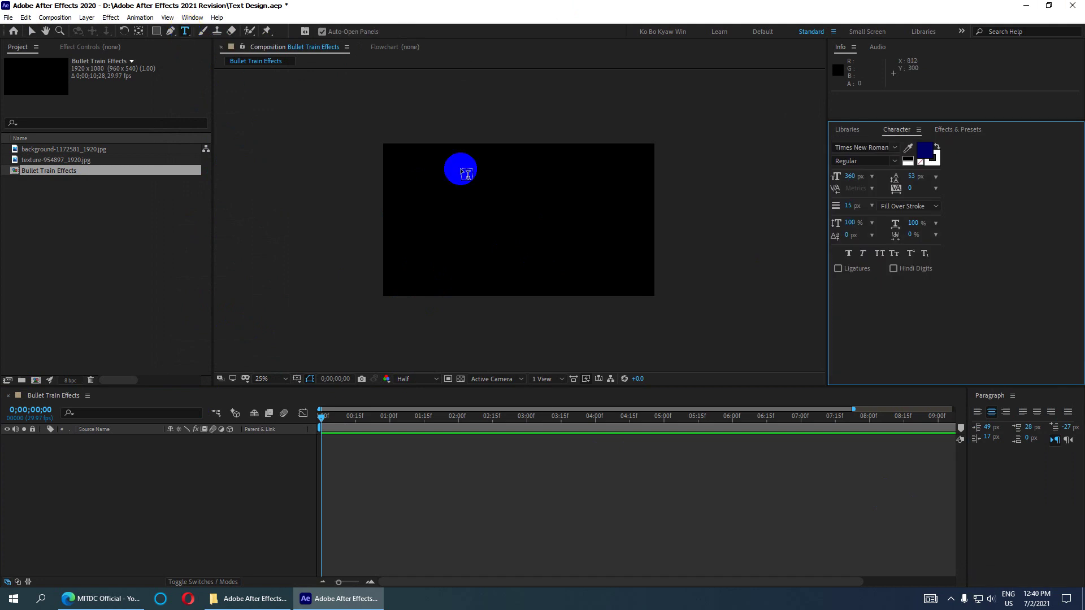
click(496, 232)
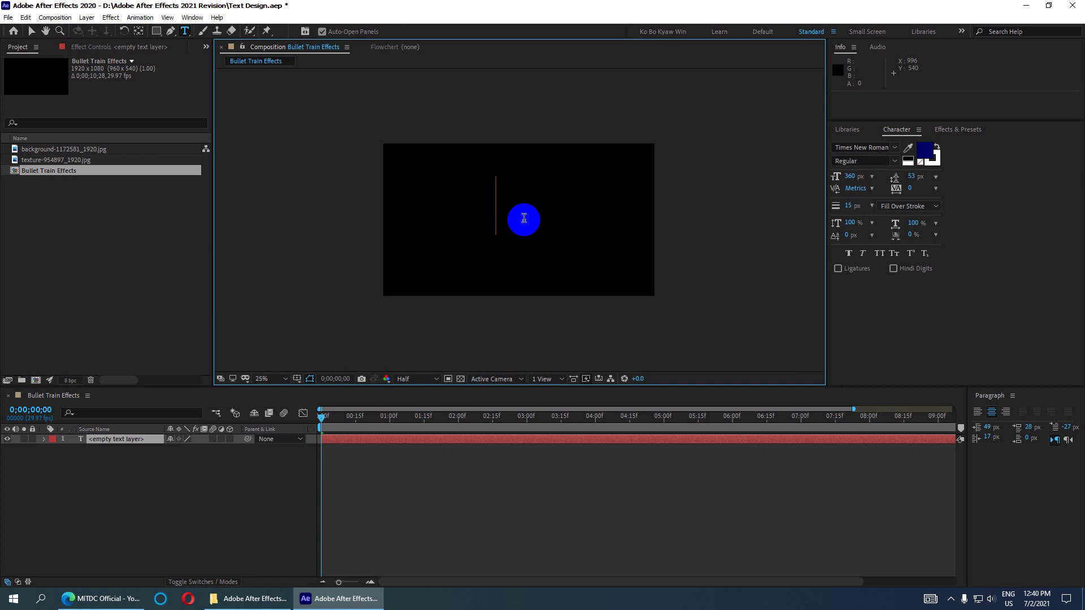
text(mit)
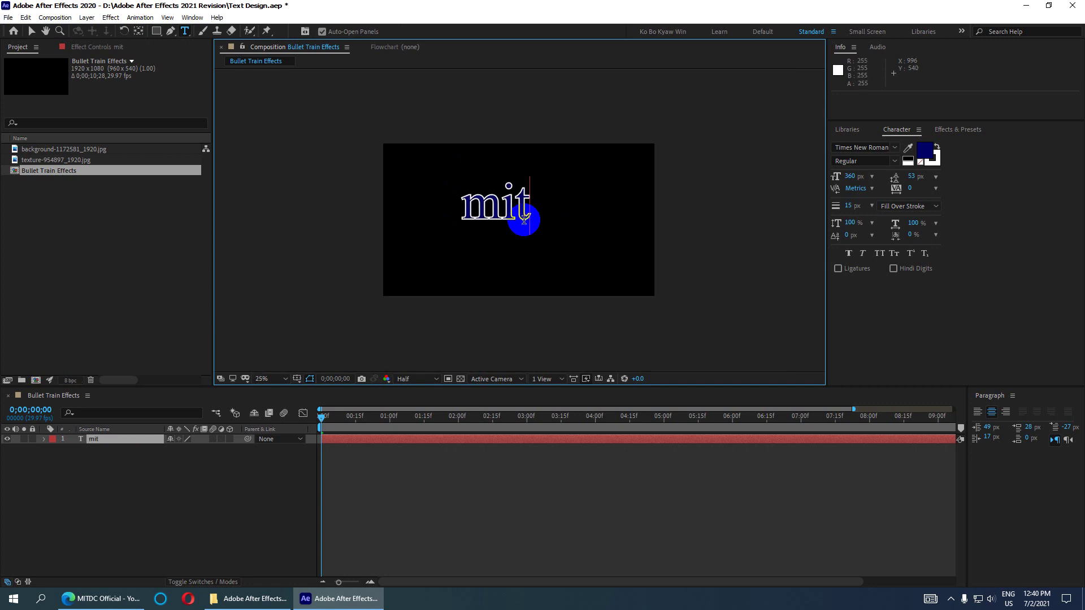
text(dc)
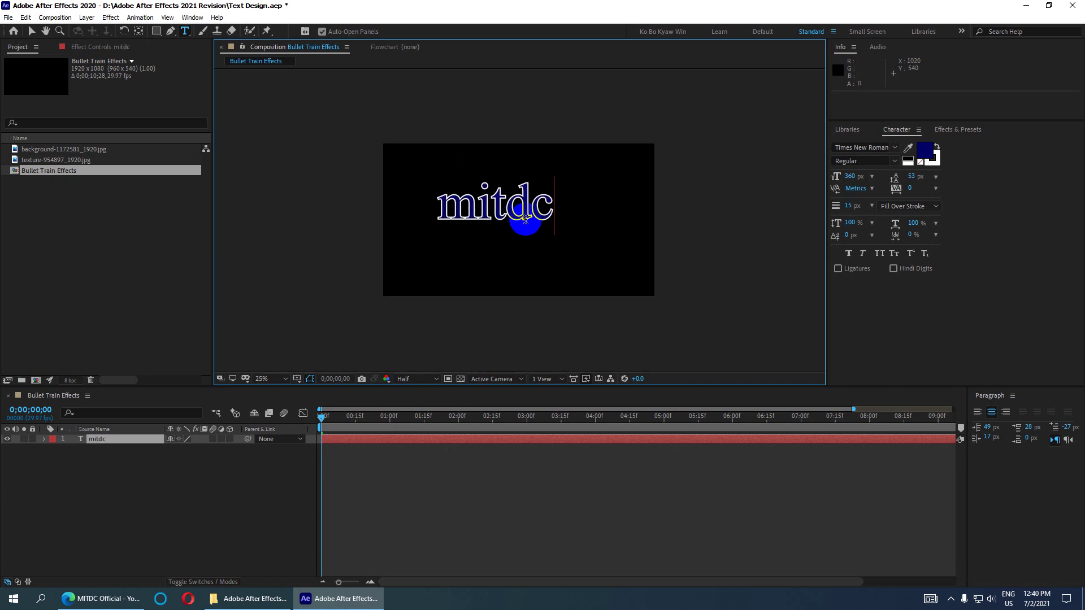
click(32, 31)
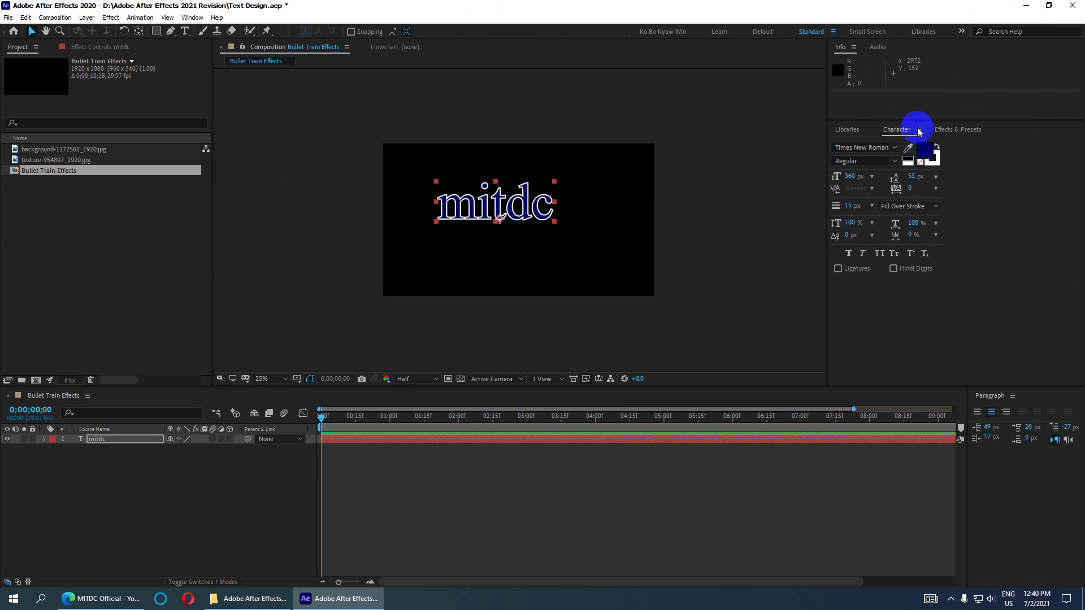
Restore the Character panel from the Window menu, enable All Caps, and move the title up
click(918, 129)
click(948, 133)
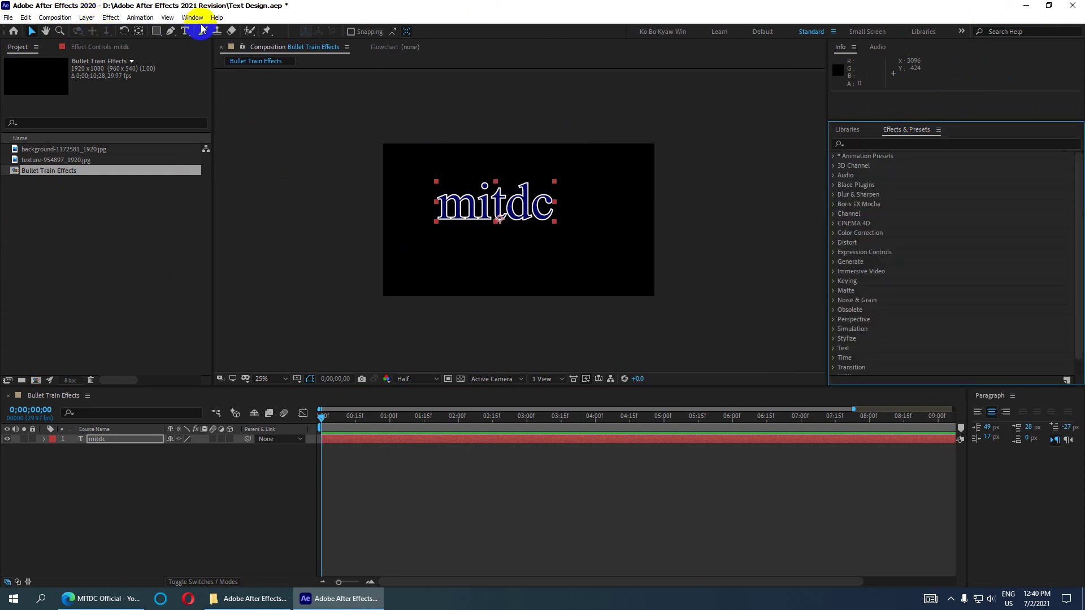
click(192, 17)
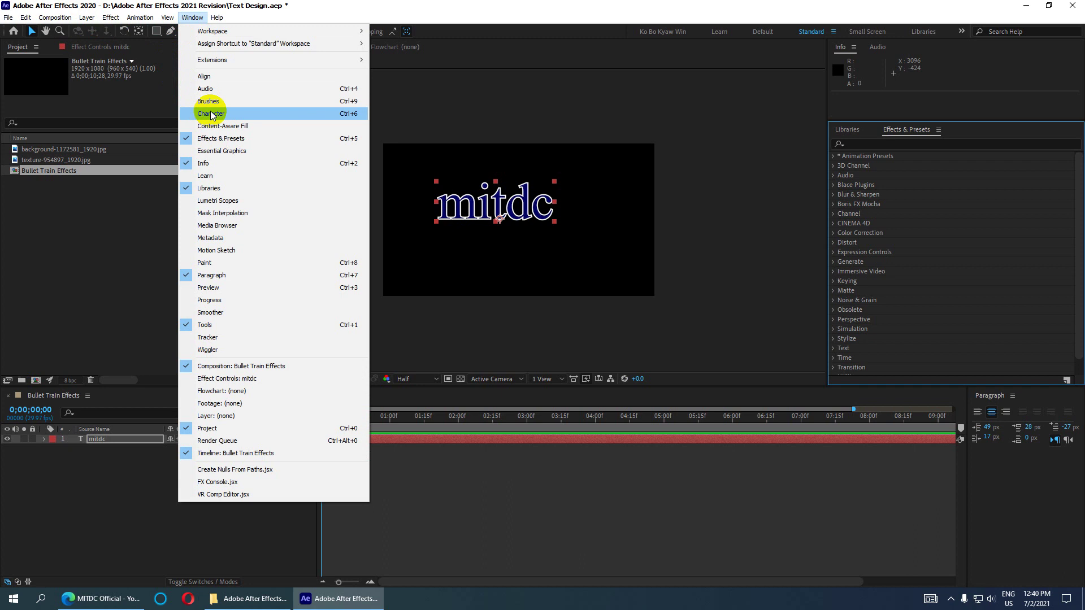
click(343, 114)
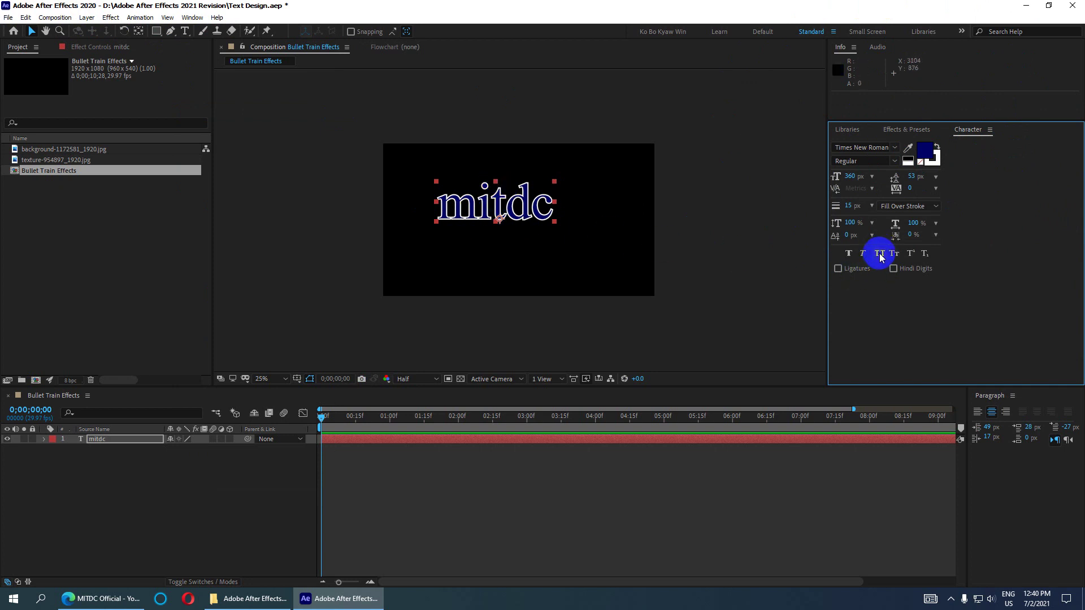
click(880, 255)
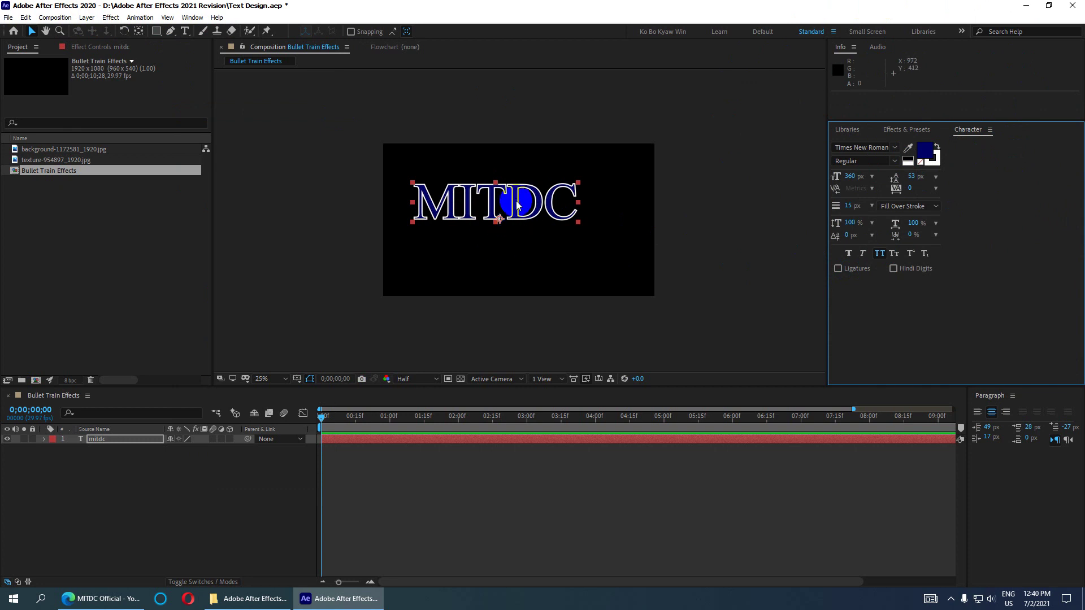
drag(517, 201, 520, 197)
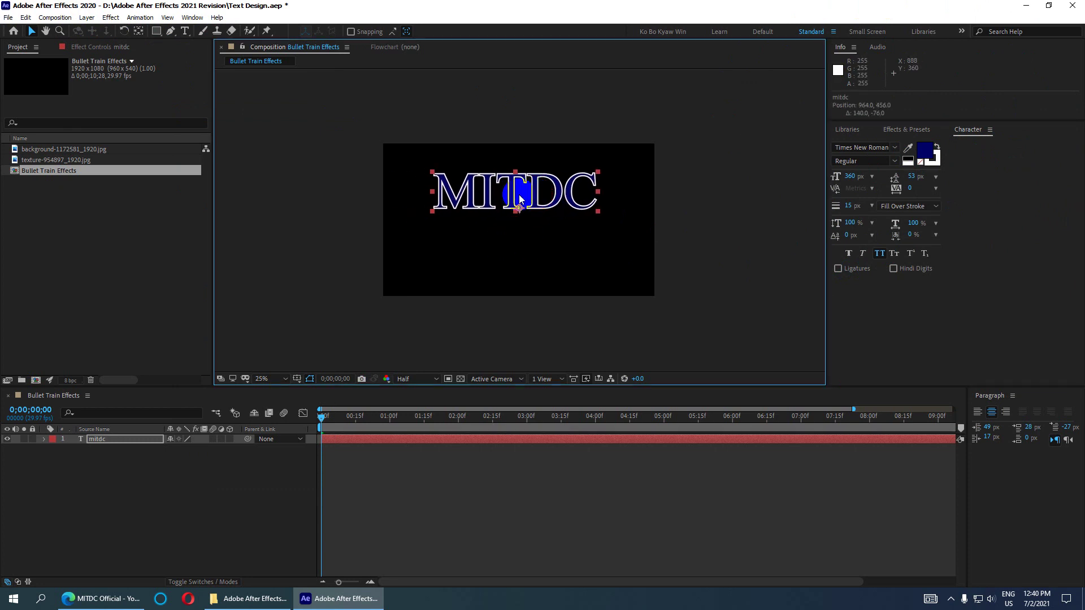
Add background-1172581_1920.jpg to the timeline beneath the mitdc text layer
click(57, 151)
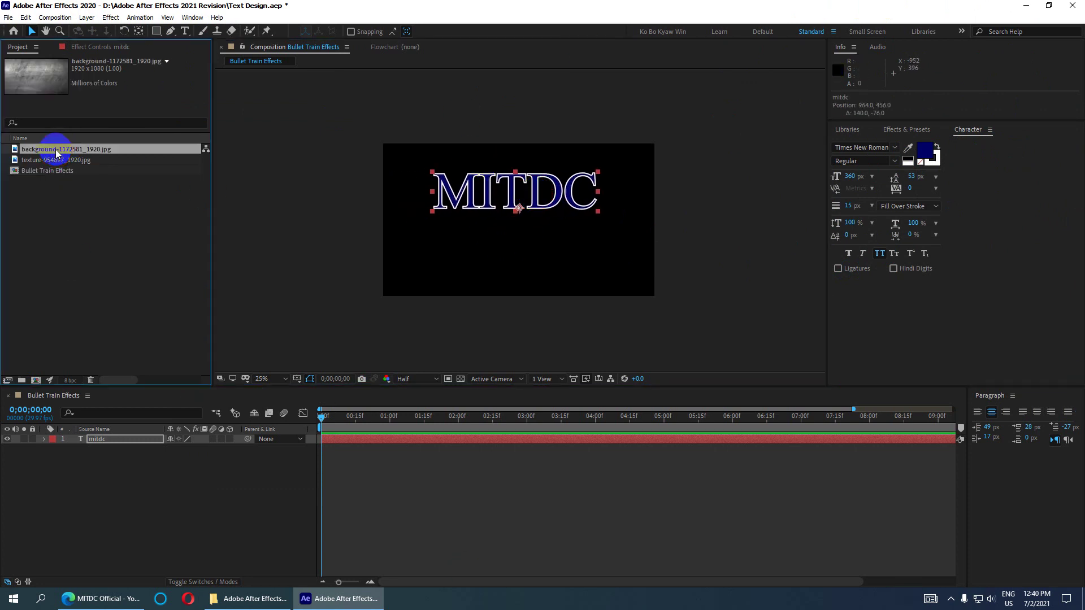
click(54, 162)
click(59, 151)
drag(62, 152, 87, 452)
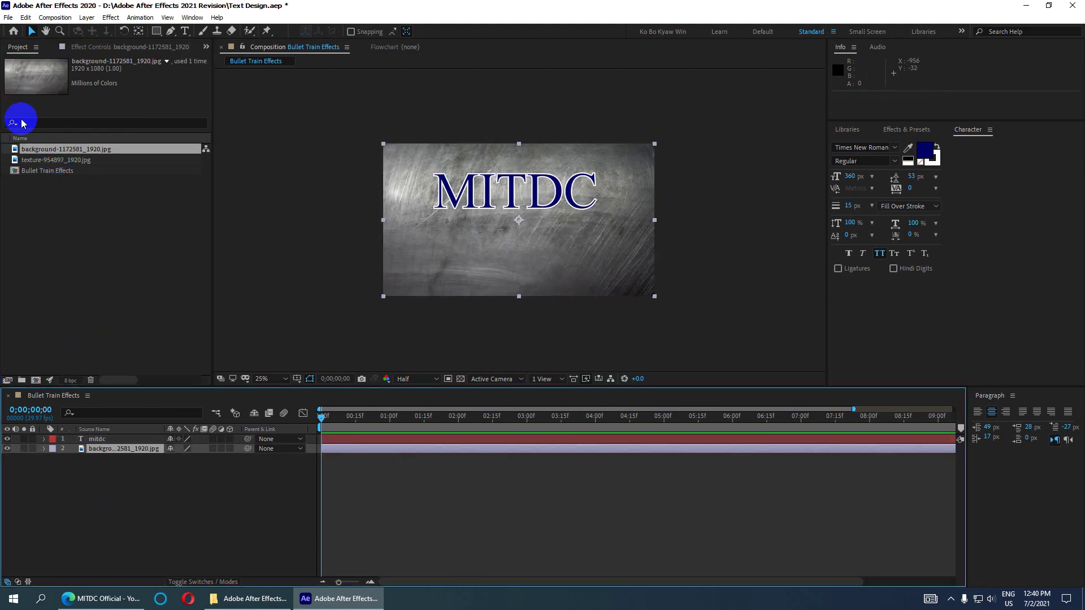
scroll(514, 221, up, 1)
scroll(515, 222, down, 1)
scroll(517, 222, up, 1)
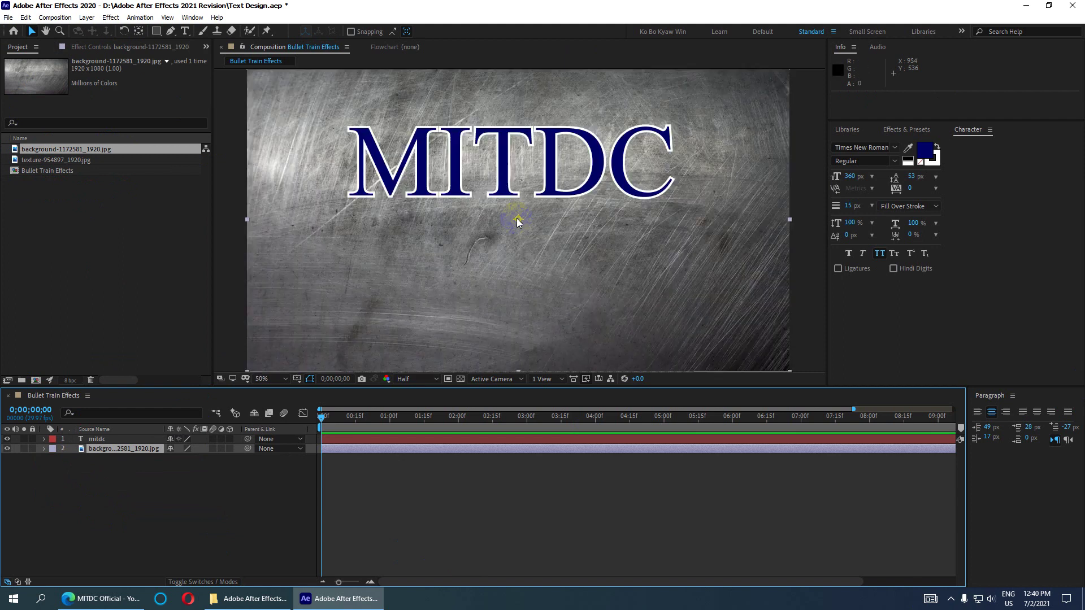
scroll(462, 160, down, 1)
scroll(462, 160, up, 1)
click(936, 189)
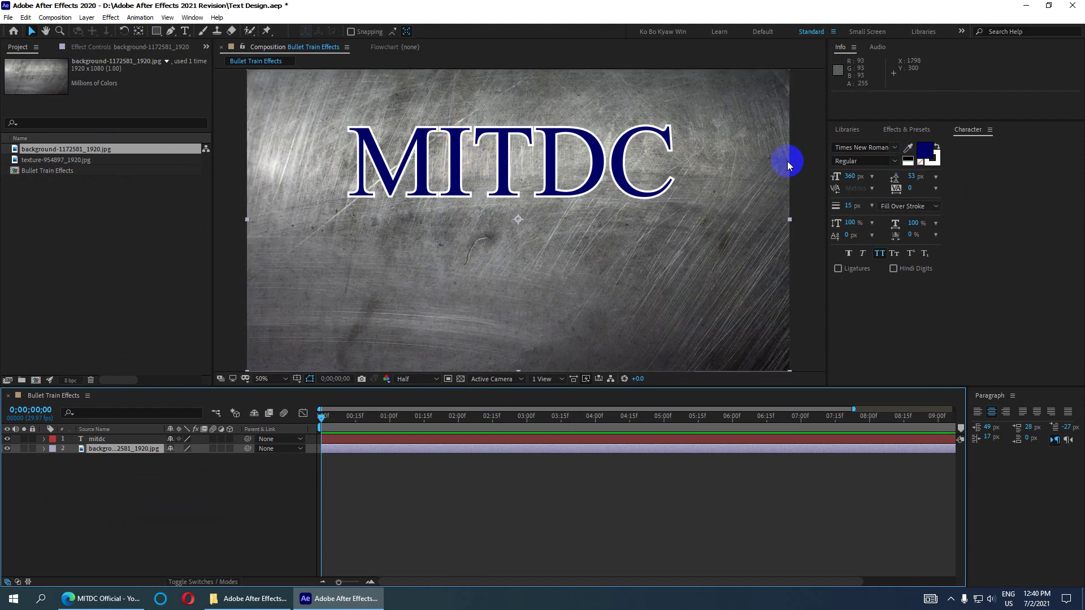
click(113, 440)
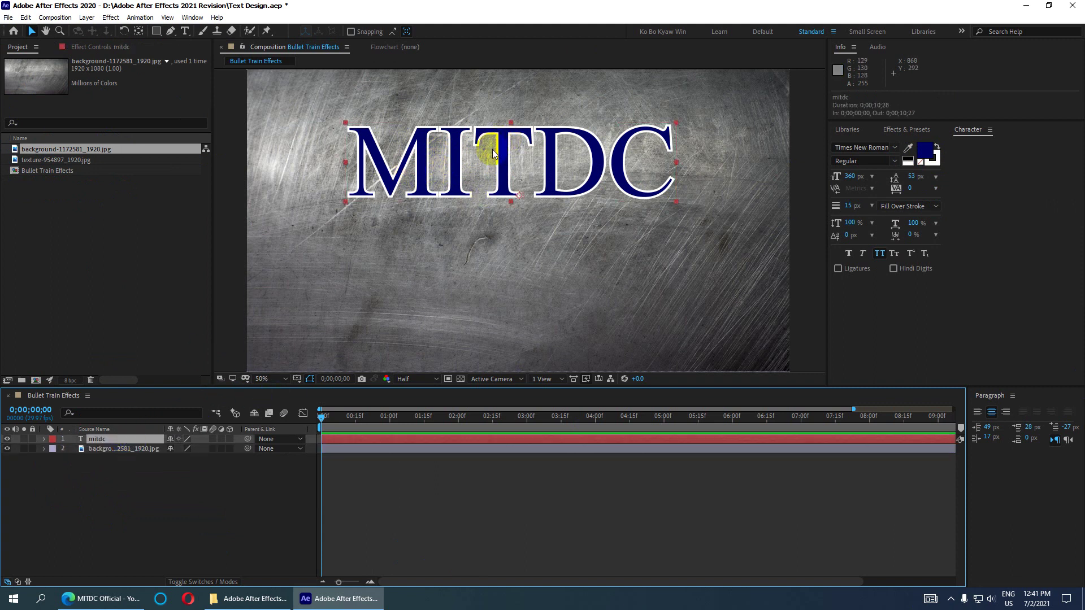
Set the MITDC outline colour to yellow FCFF00
click(936, 163)
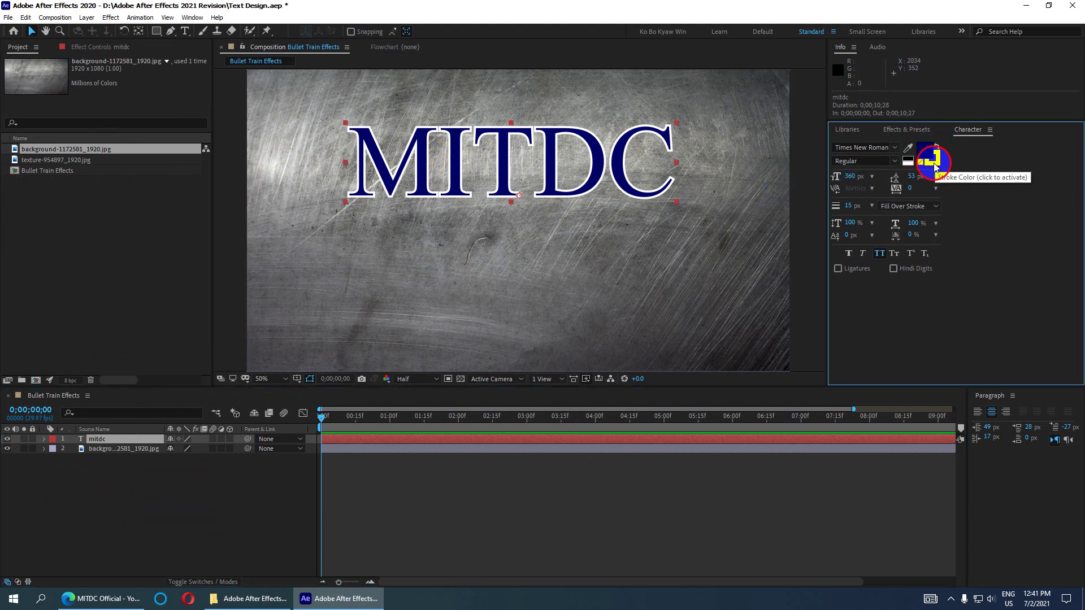
click(932, 160)
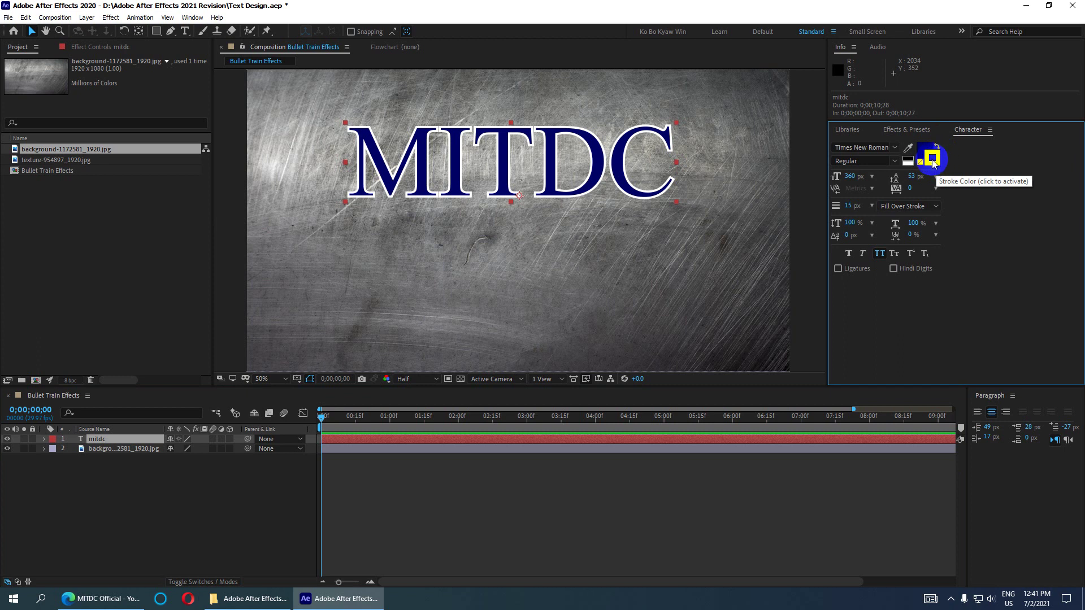
drag(739, 162, 922, 90)
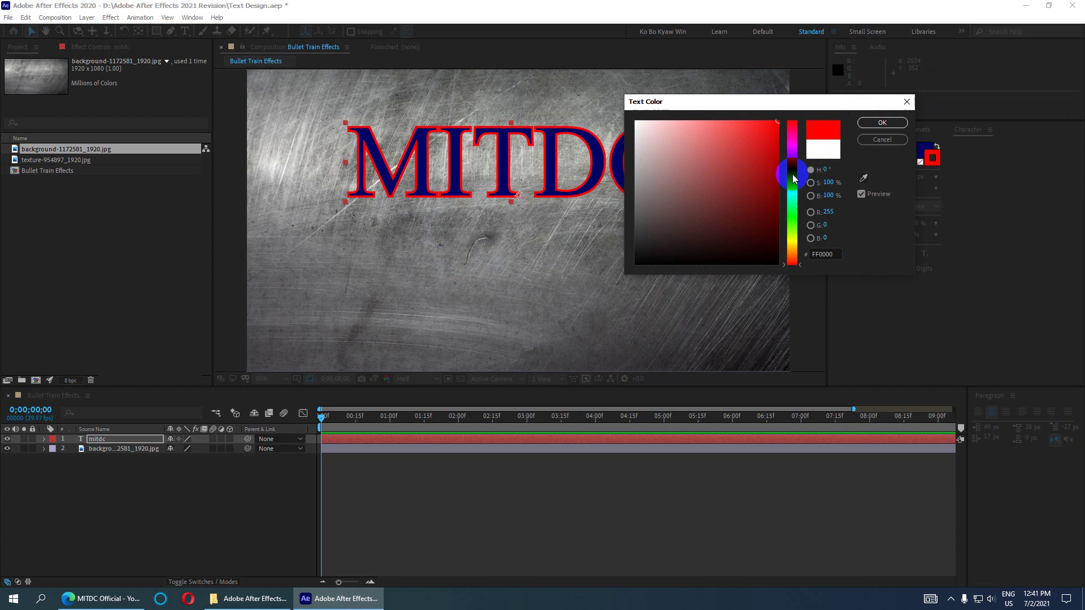
click(792, 240)
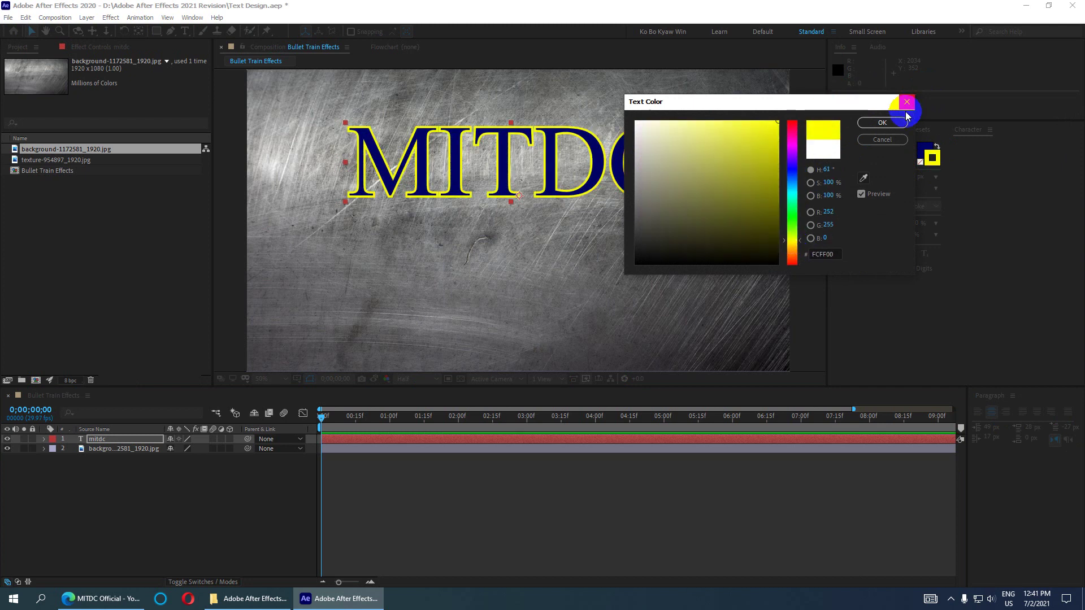
click(880, 122)
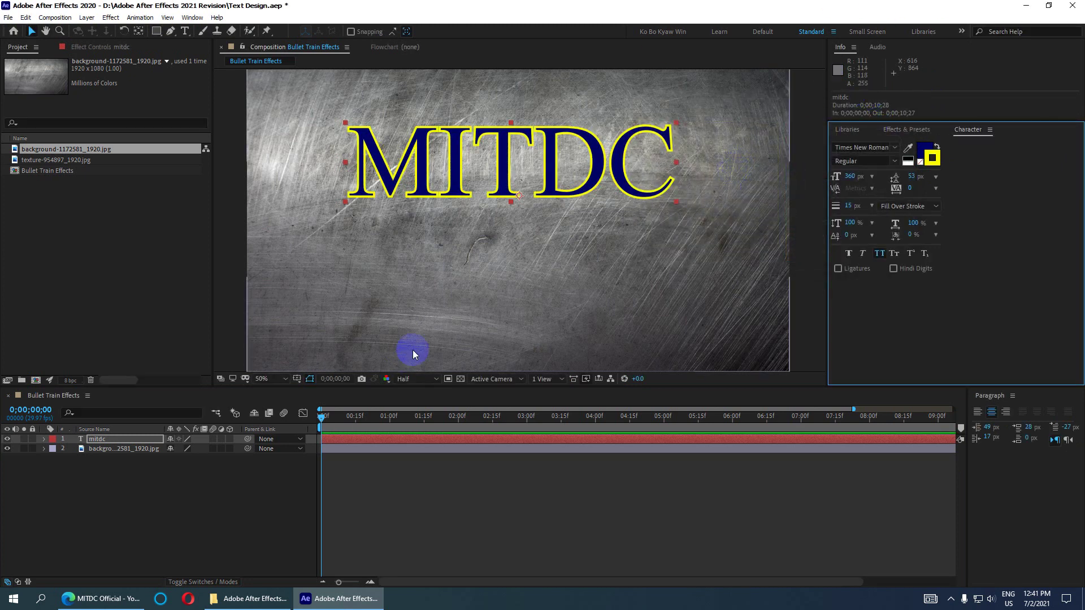
click(439, 173)
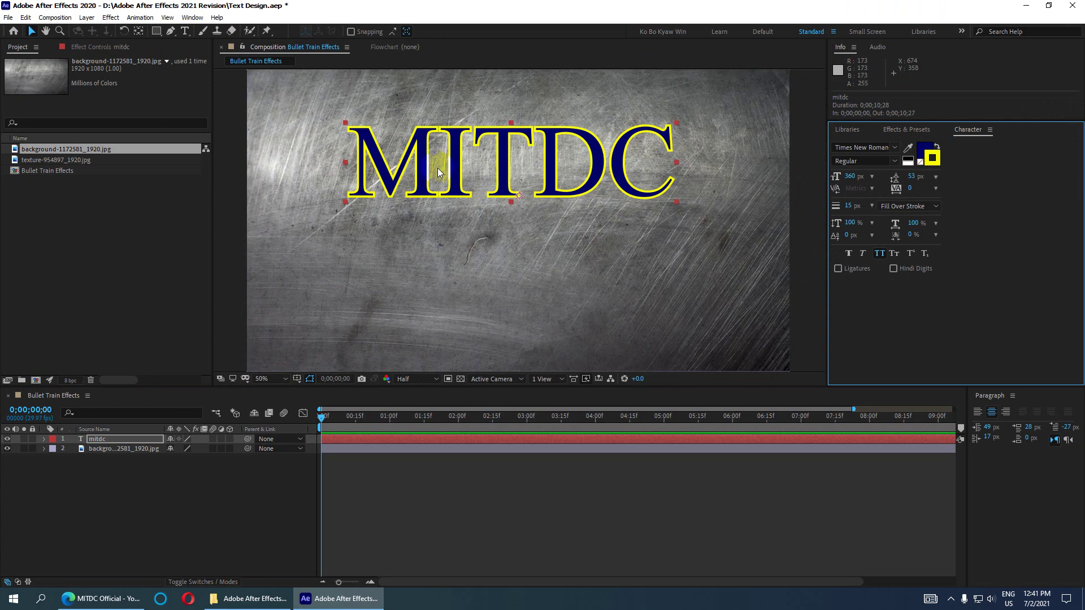
Give the outline a 20 px width, shrink the font to 300 px, and raise the title
click(849, 209)
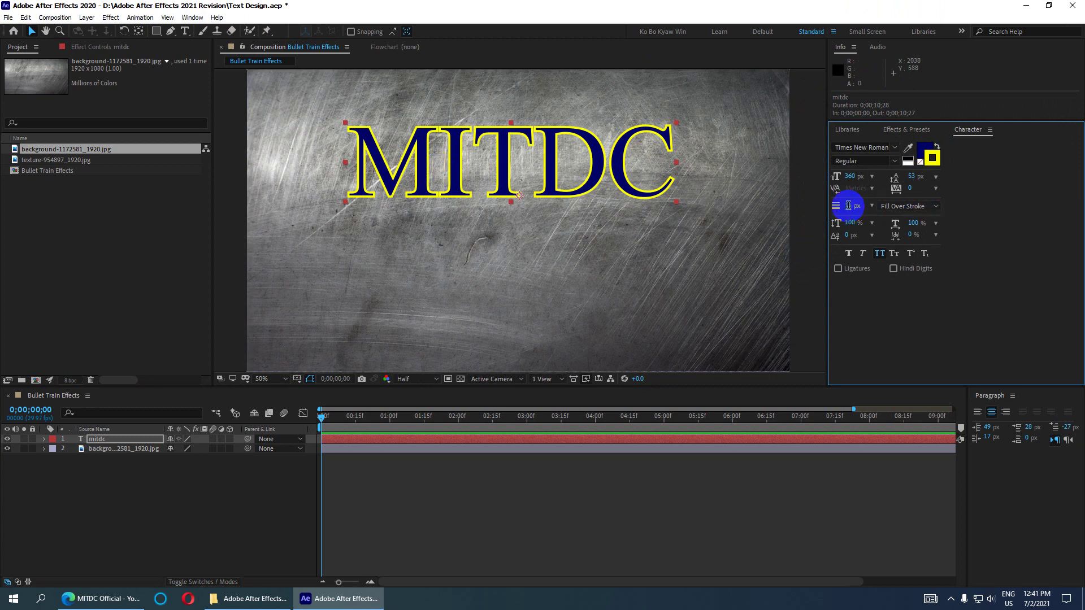
text(20)
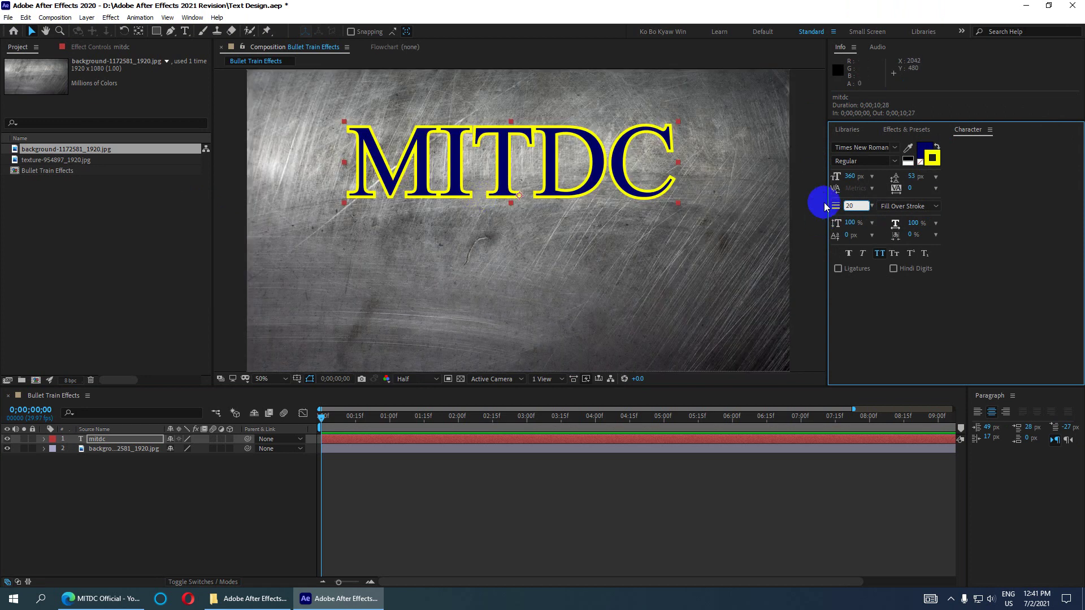
click(850, 177)
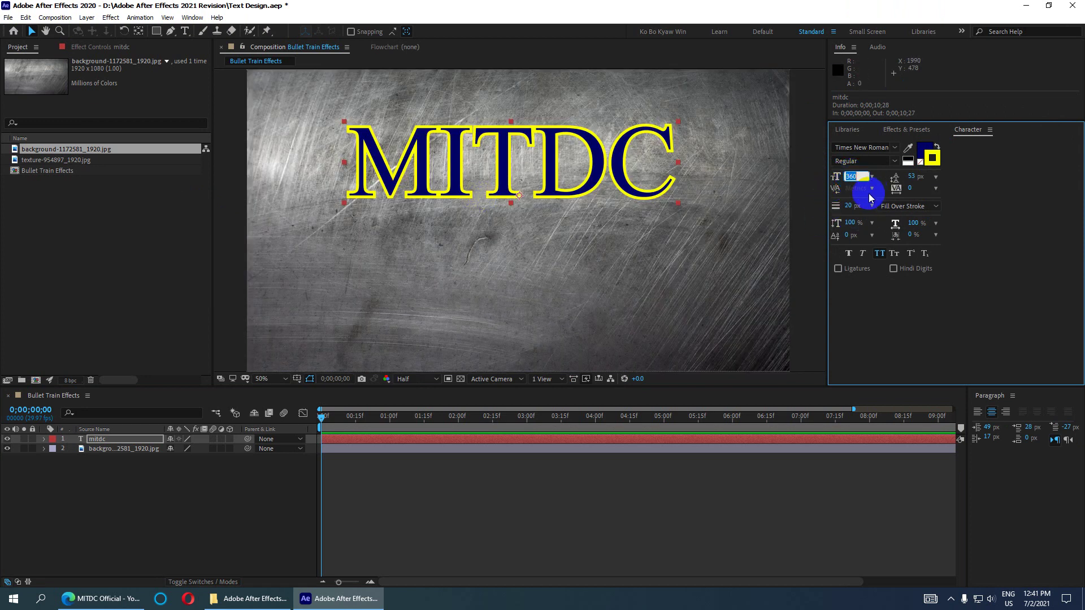
text(300)
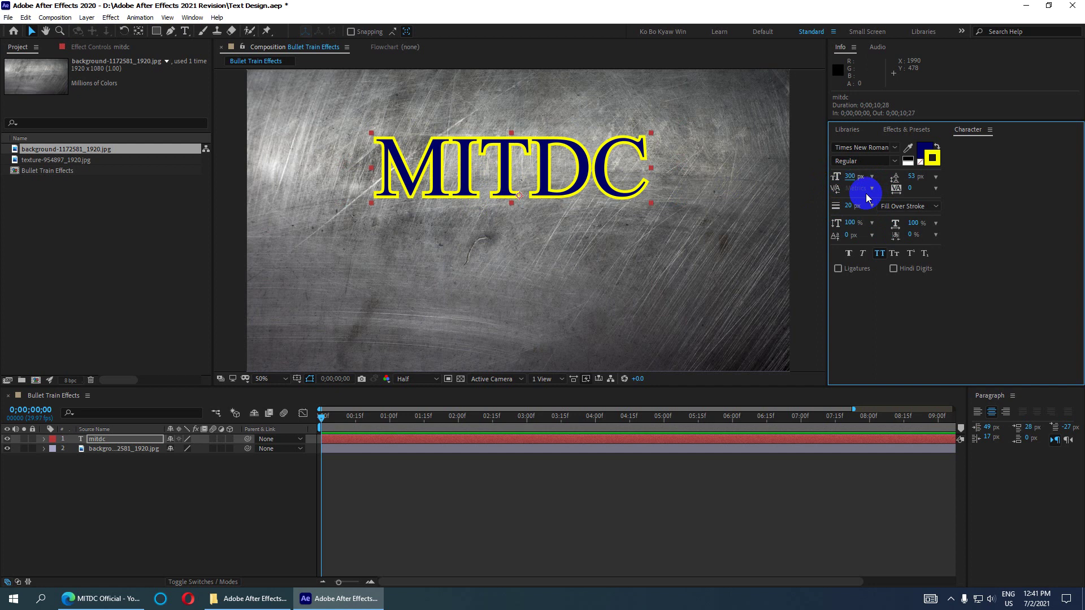
drag(506, 173, 510, 150)
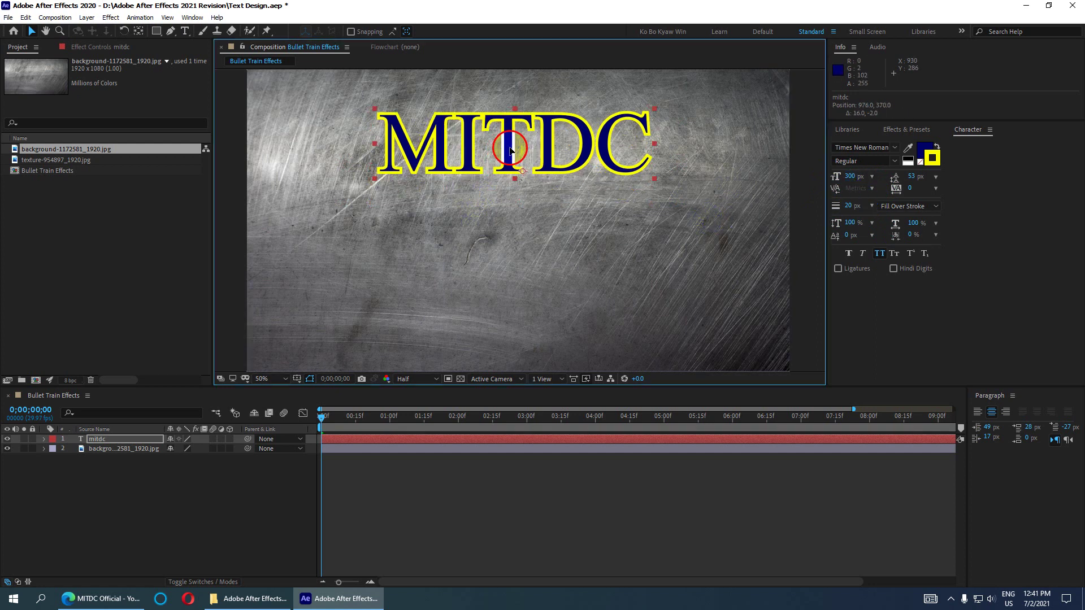
click(97, 441)
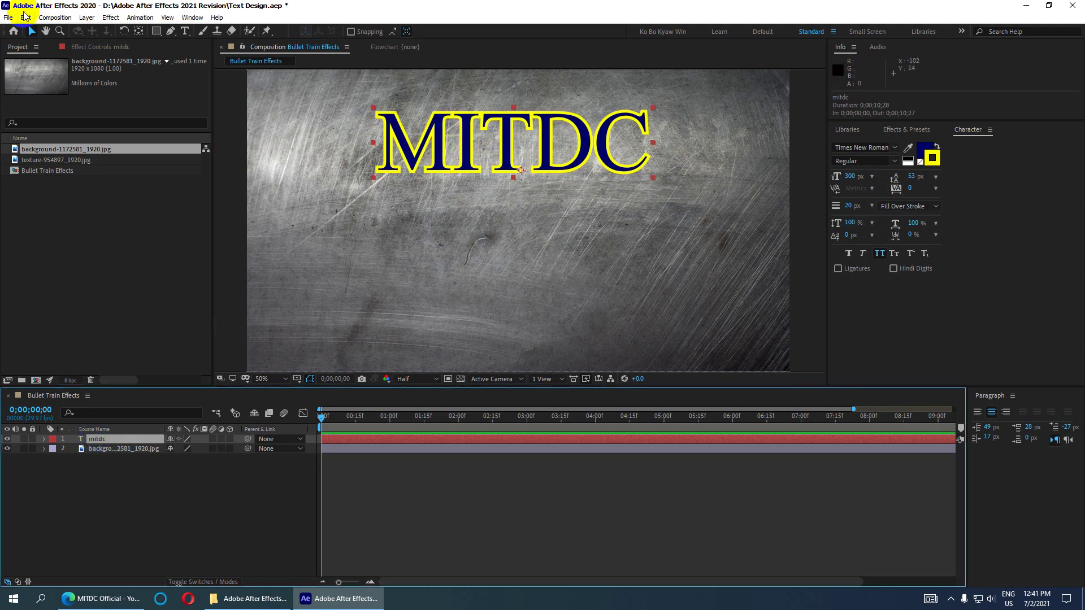
Duplicate the mitdc layer with Edit > Duplicate and centre the copy directly under the original
click(25, 18)
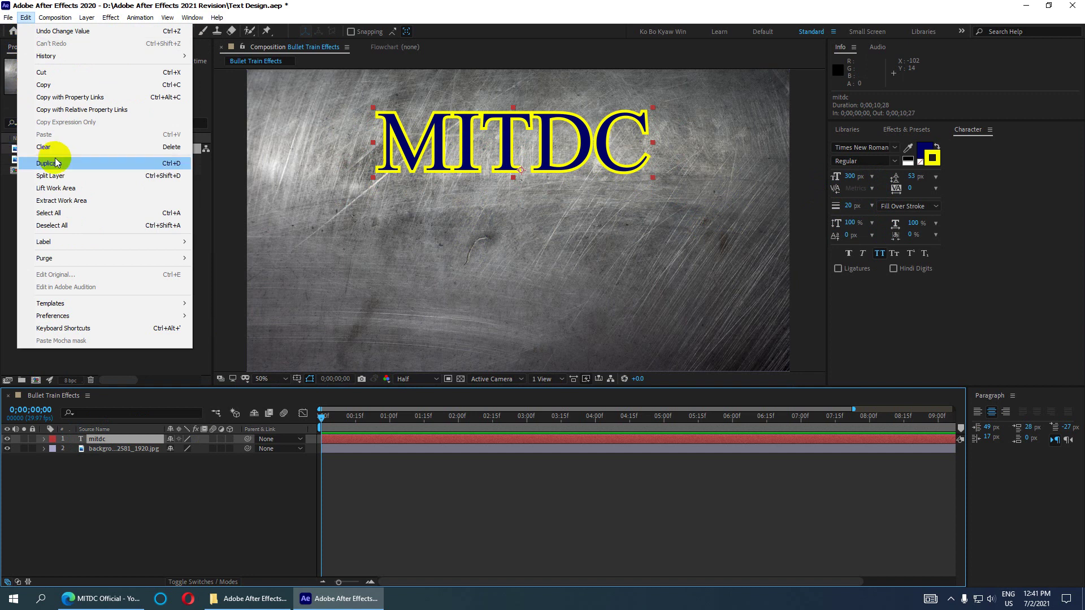
click(154, 163)
drag(464, 137, 462, 230)
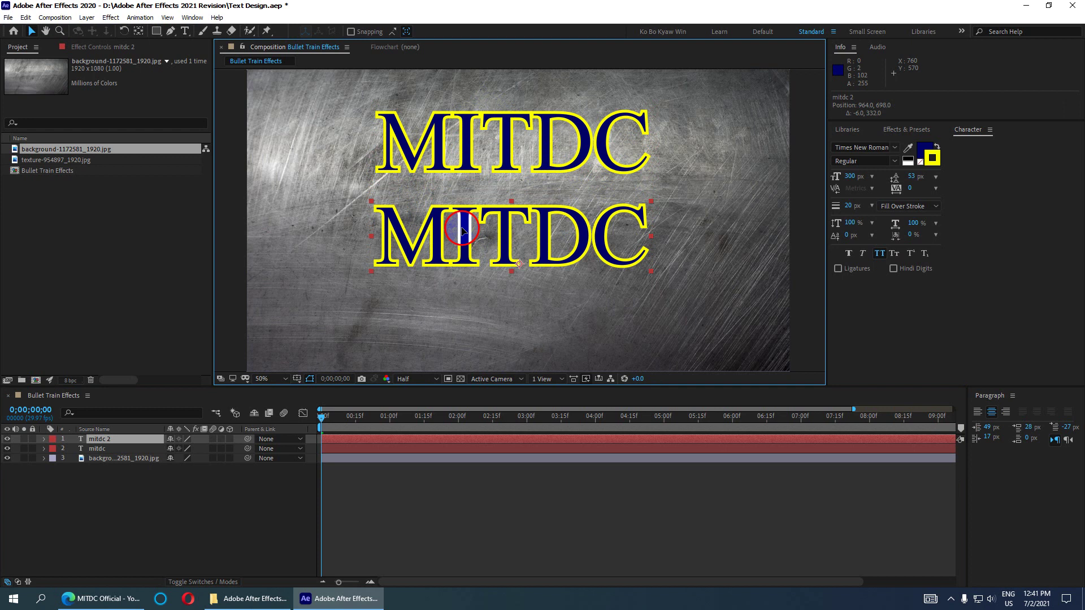
drag(462, 230, 462, 231)
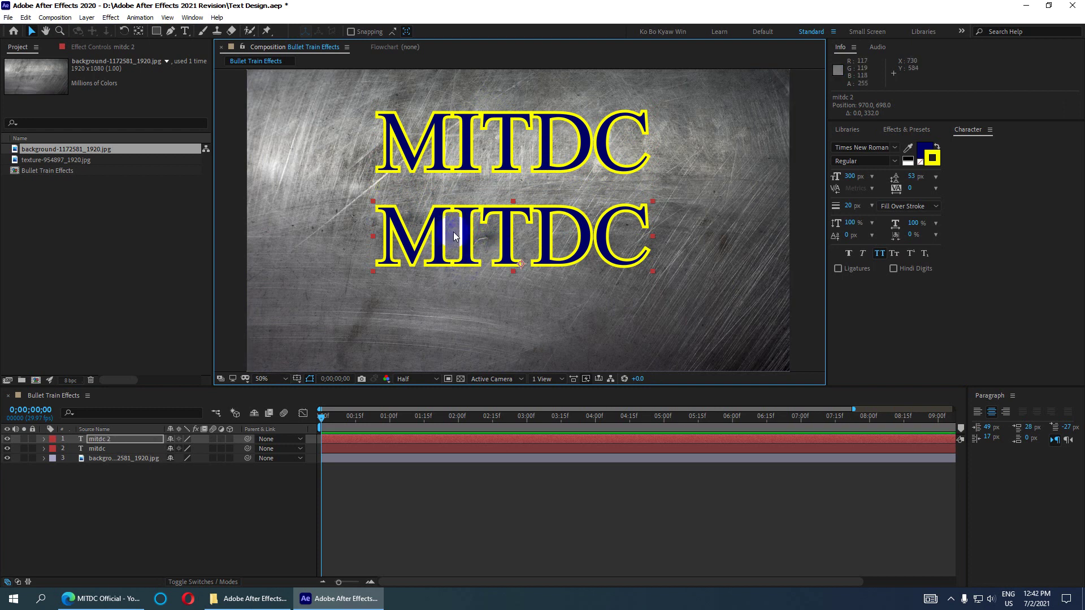
double_click(454, 233)
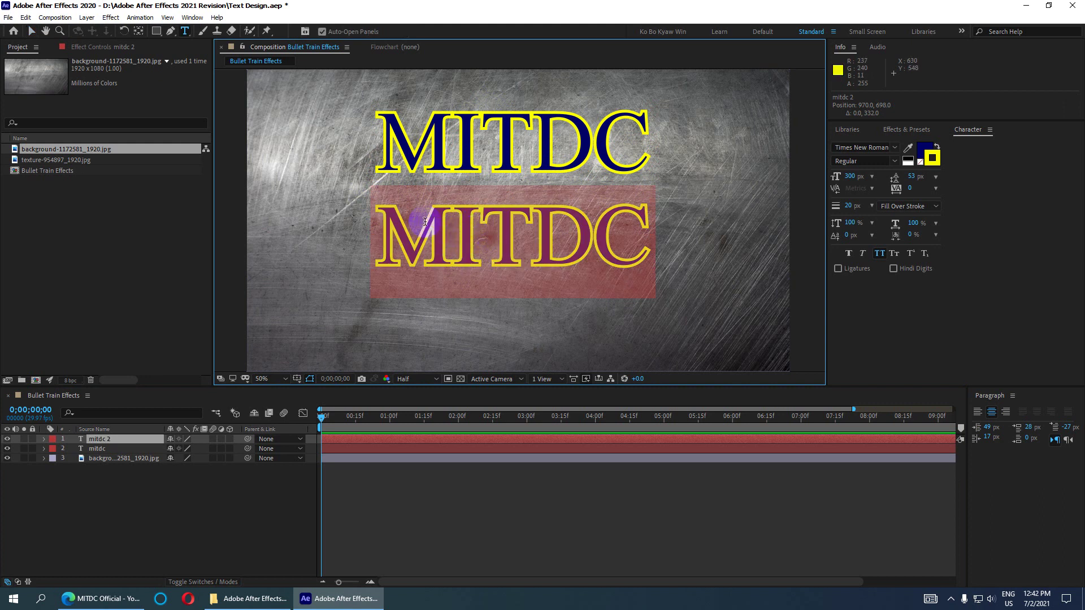
click(32, 31)
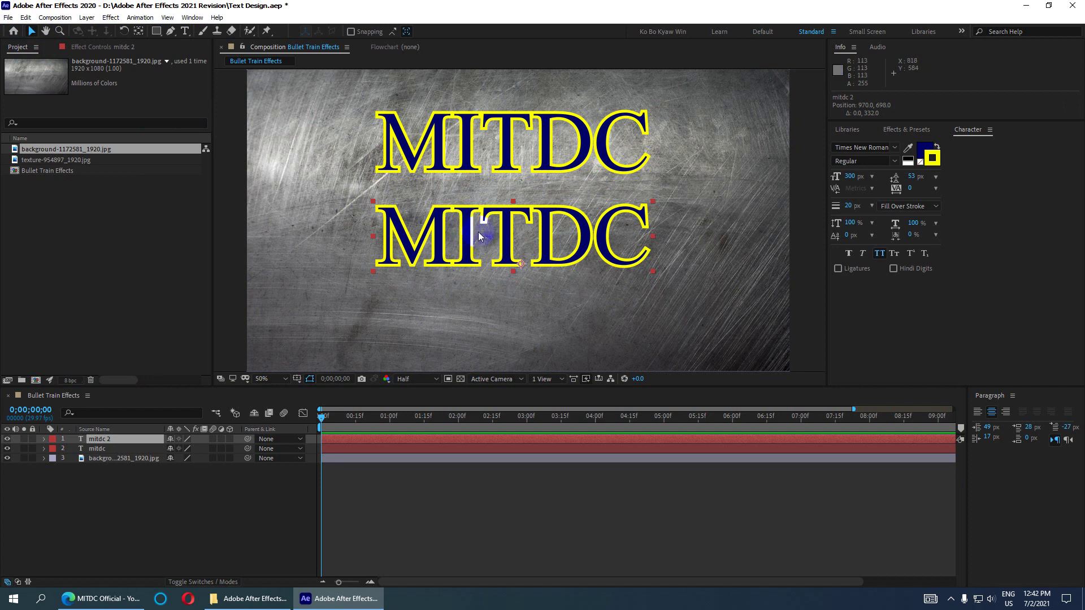
double_click(465, 230)
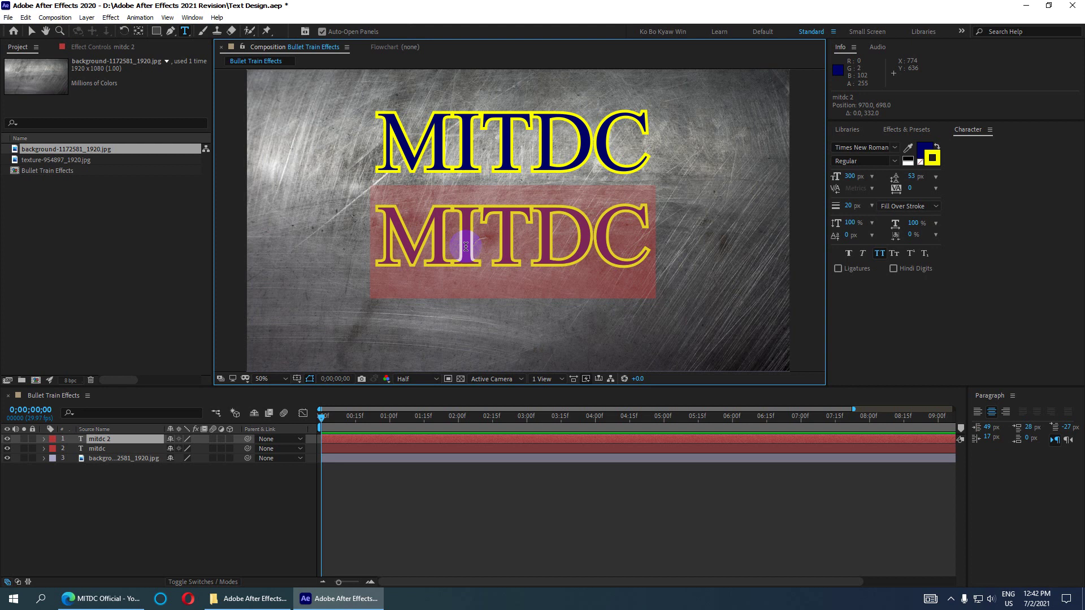
Retype the lower copy as 'MYANMAR' and set it to 120 px
text(myana)
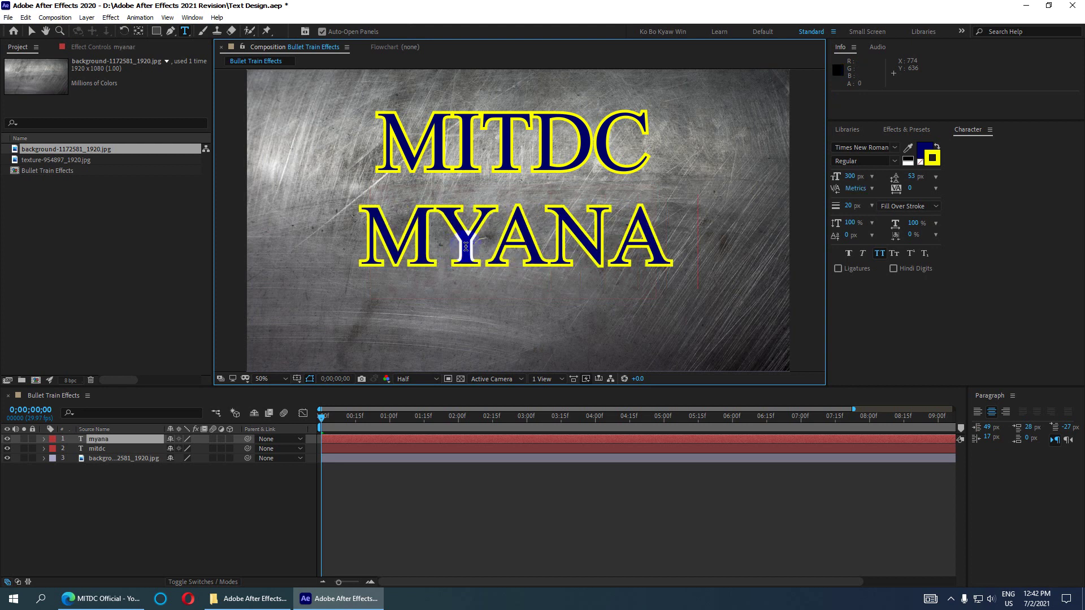
text(r)
key(BackSpace)
key(BackSpace)
text(mar)
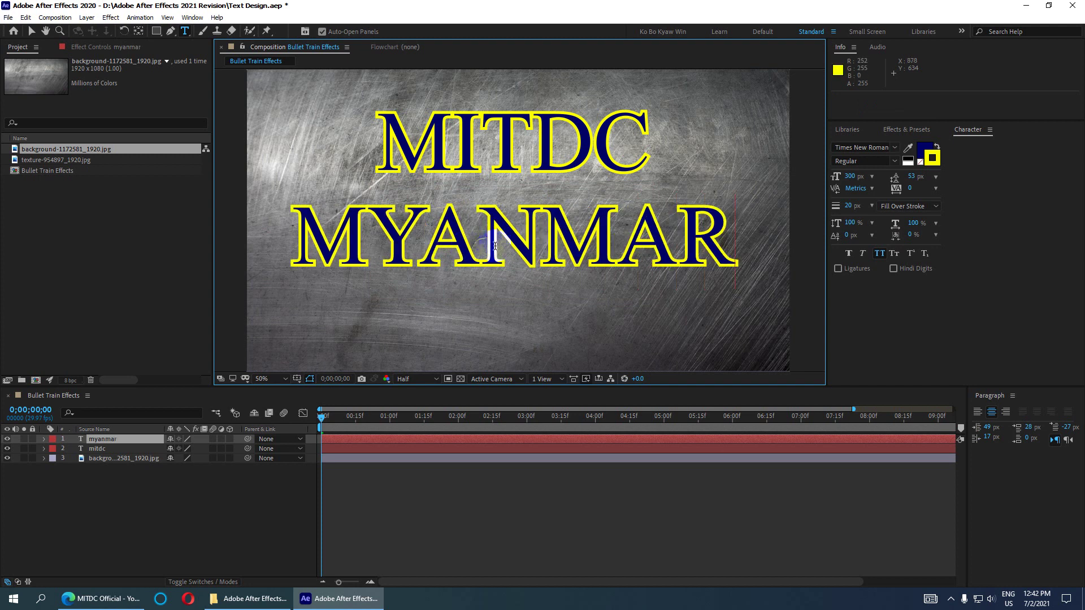
double_click(495, 246)
click(850, 176)
text(120)
key(Return)
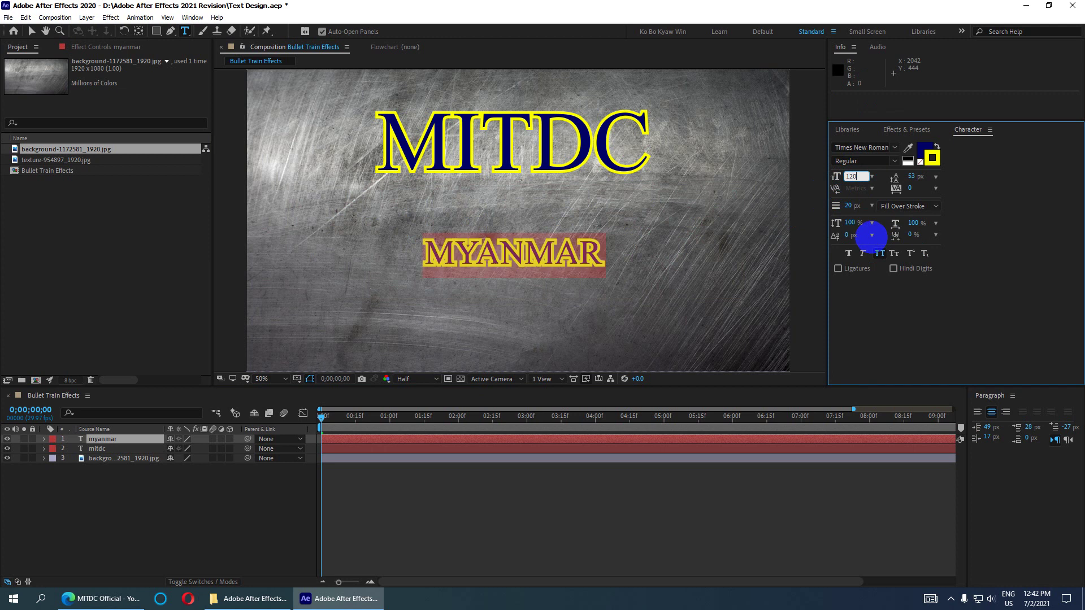
click(599, 251)
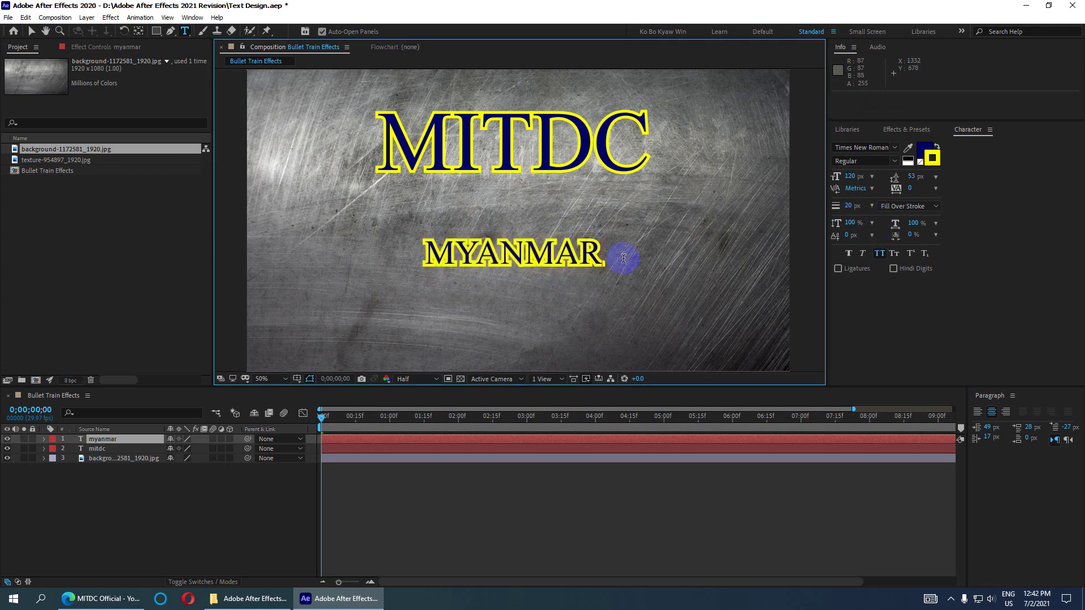
Adjust MYANMAR to an 85 px size with a thin 5 px outline
double_click(561, 252)
click(853, 206)
text(10)
key(Return)
click(857, 206)
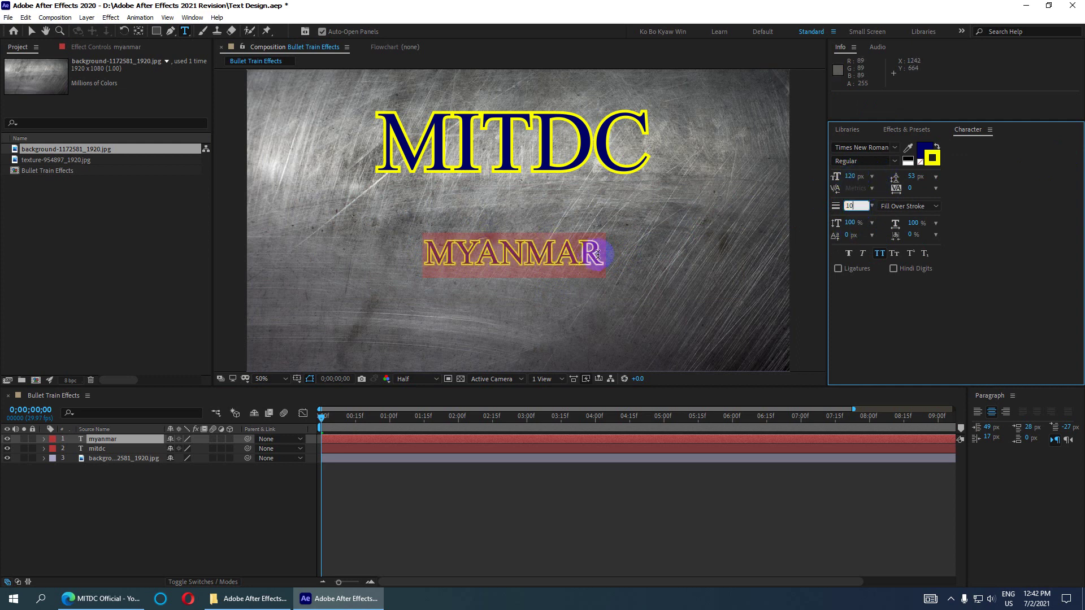
click(853, 176)
text(85)
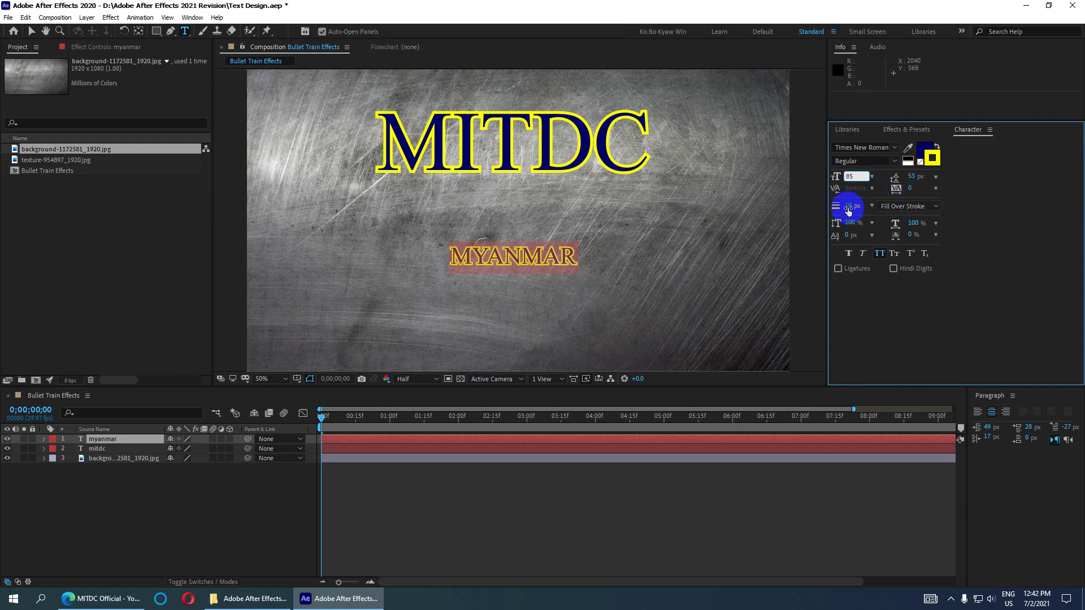
text(5)
key(Return)
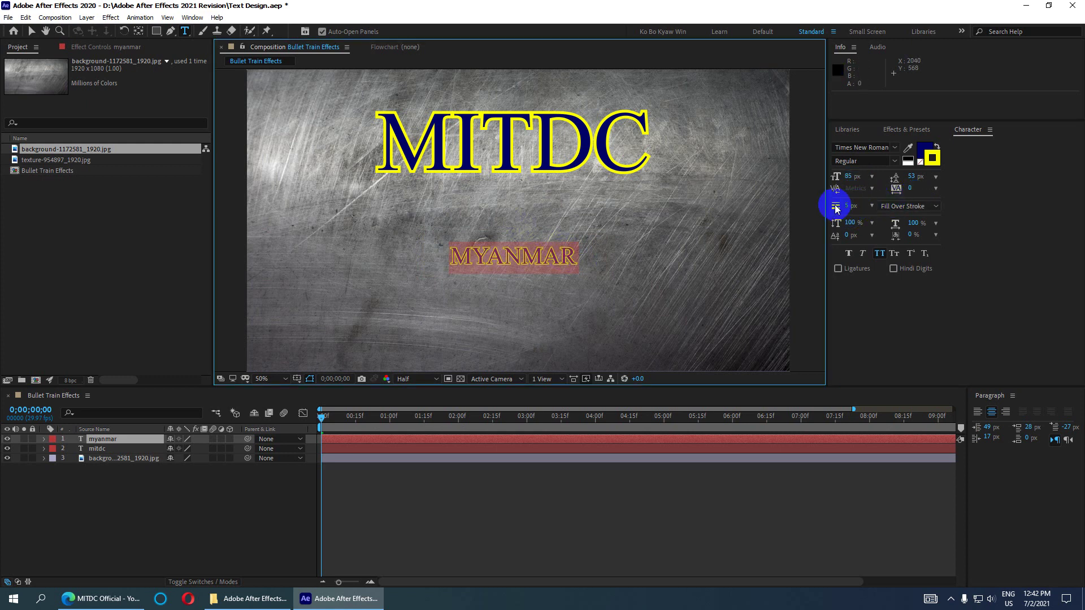
click(757, 228)
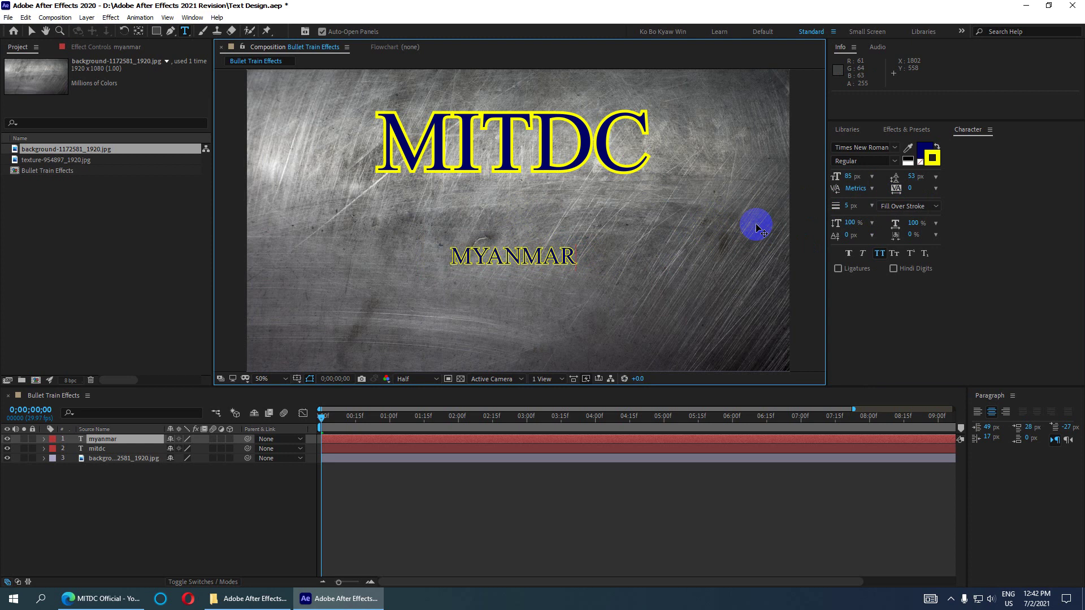
Append 'IMFORMATION TECTNOLOGY DEVELOPMENT CENTER' after MYANMAR and set the whole line to 55 px
text(imfrom)
key(BackSpace)
key(BackSpace)
key(BackSpace)
text(ormatION TECT)
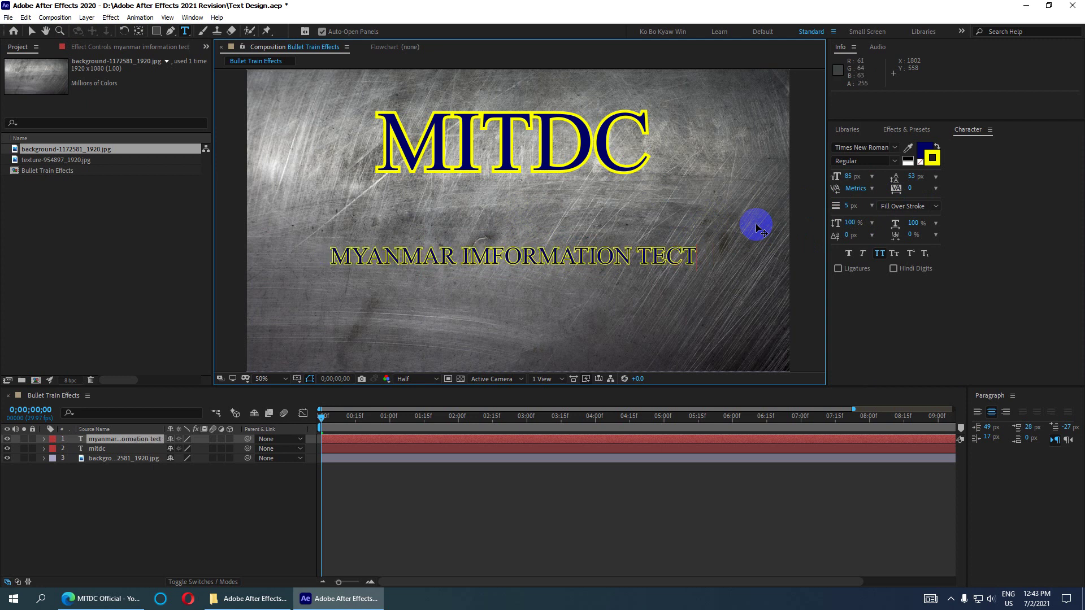
text(NO)
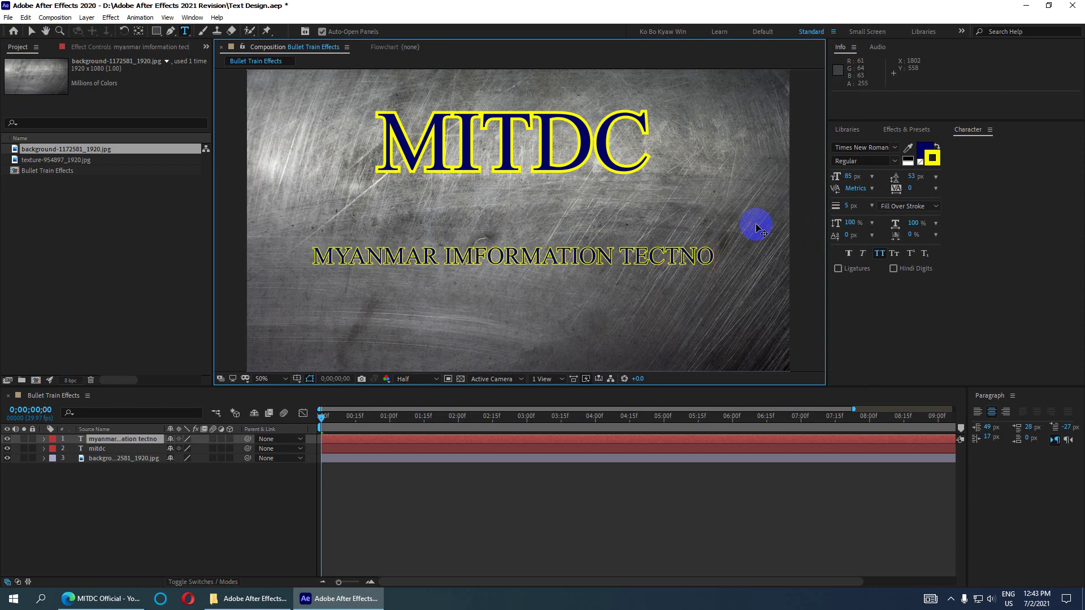
text(LOGY)
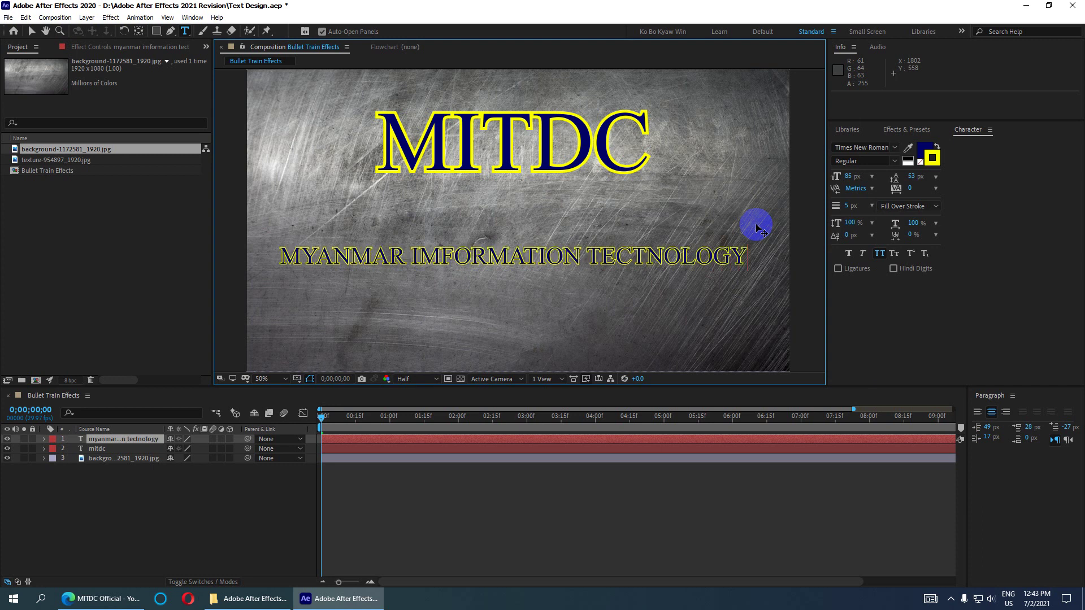
text( de)
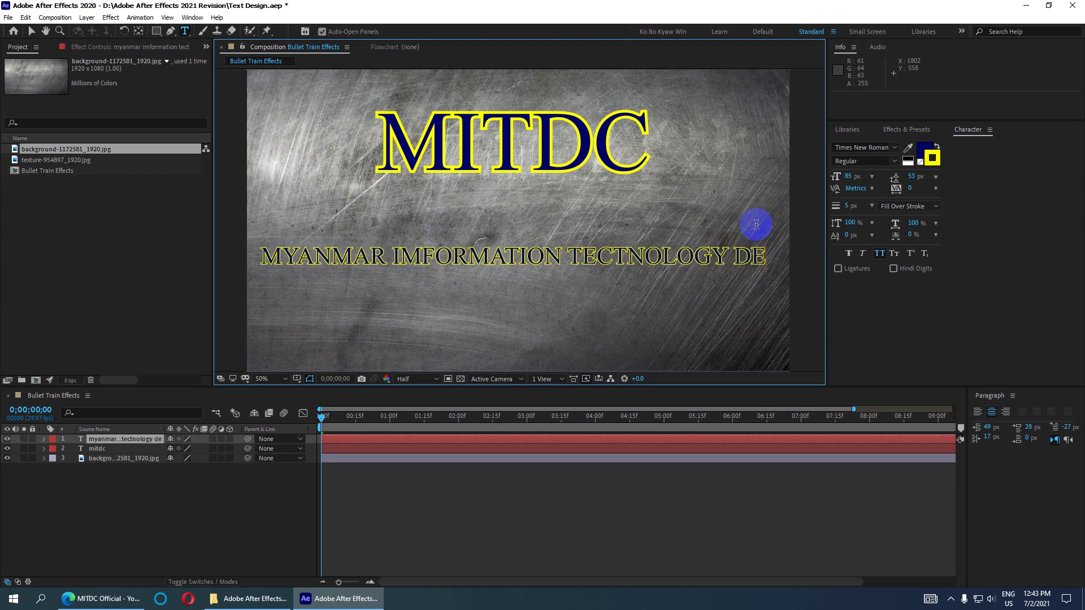
text(velopment center)
key(ctrl+a)
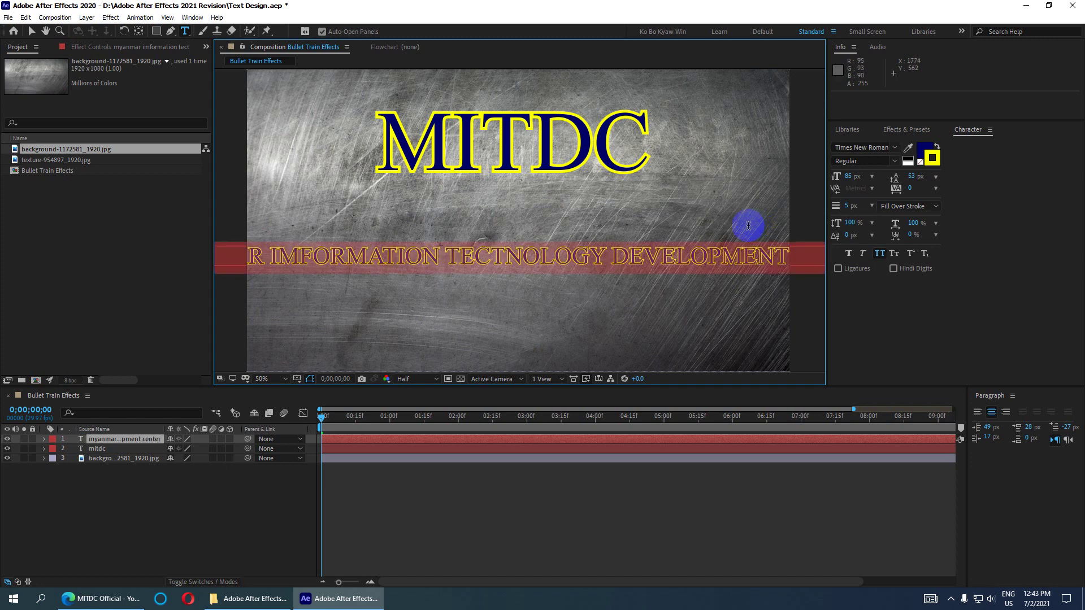
click(848, 177)
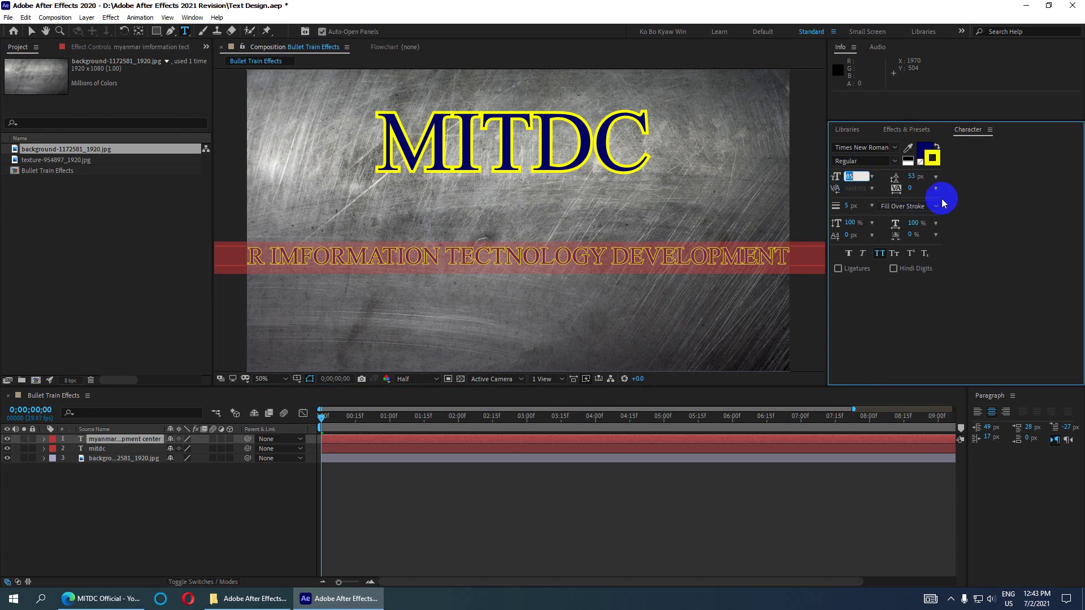
text(55)
key(Return)
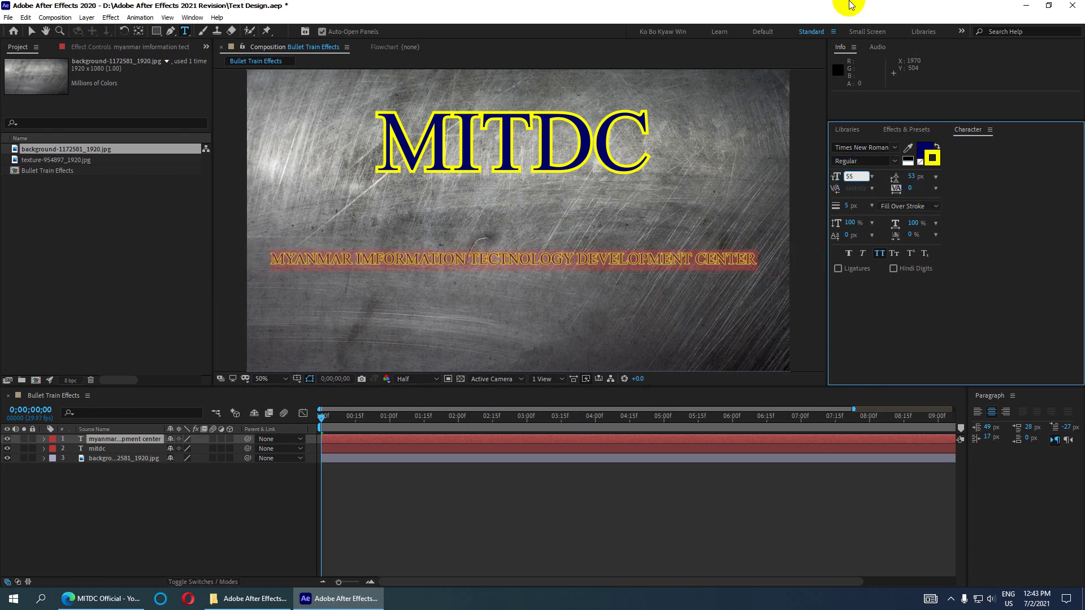
click(31, 33)
Raise the subtitle and give it a pure red FF0000 outline
drag(479, 259, 480, 242)
key(period)
key(comma)
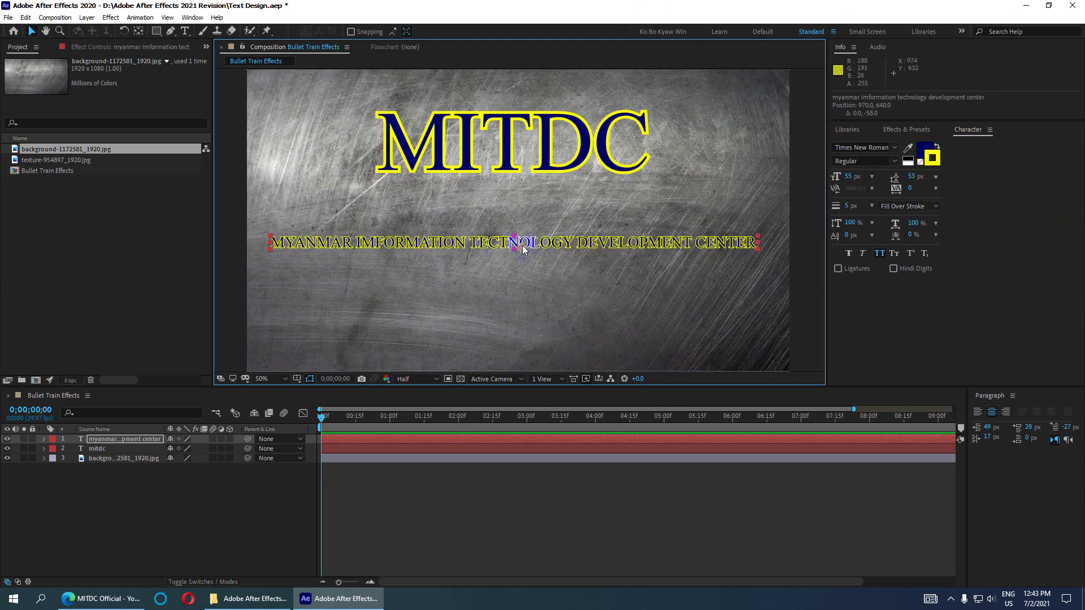
click(932, 163)
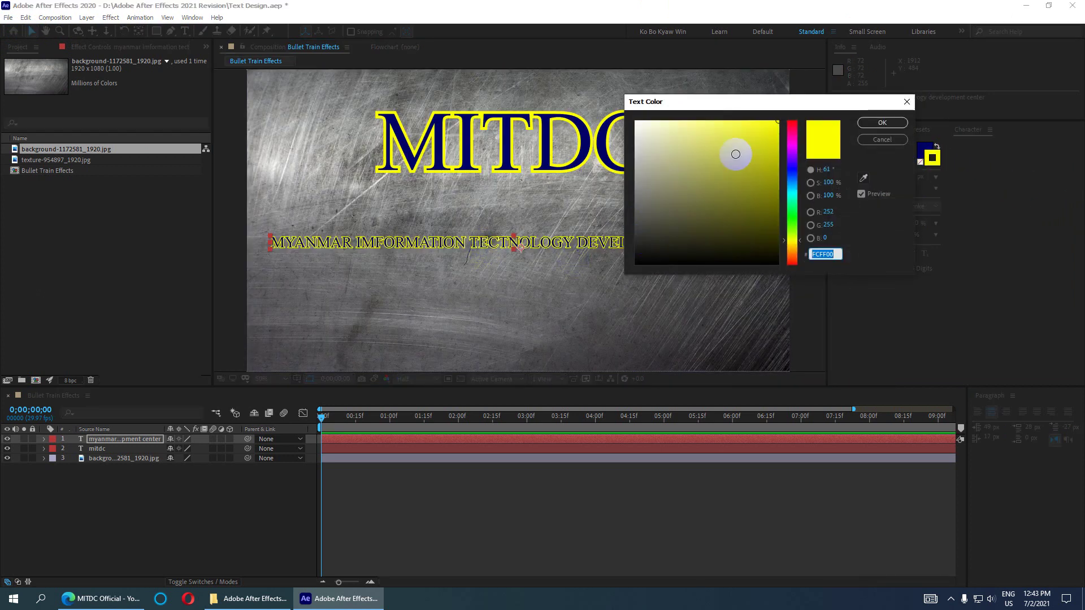
click(793, 122)
click(872, 123)
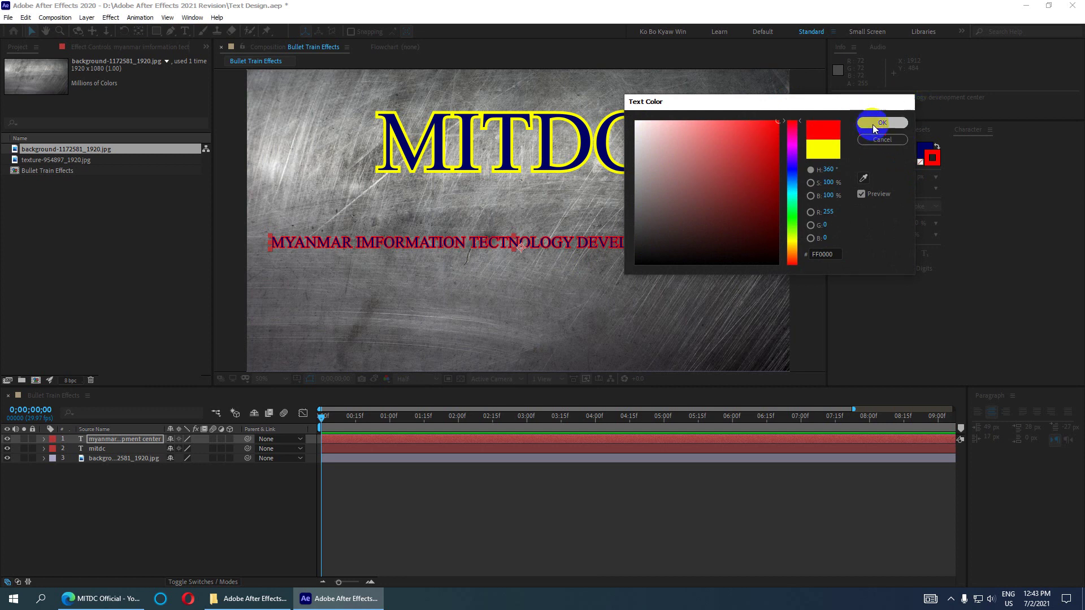
Move the subtitle further up so it sits just beneath MITDC
key(comma)
drag(544, 232, 552, 200)
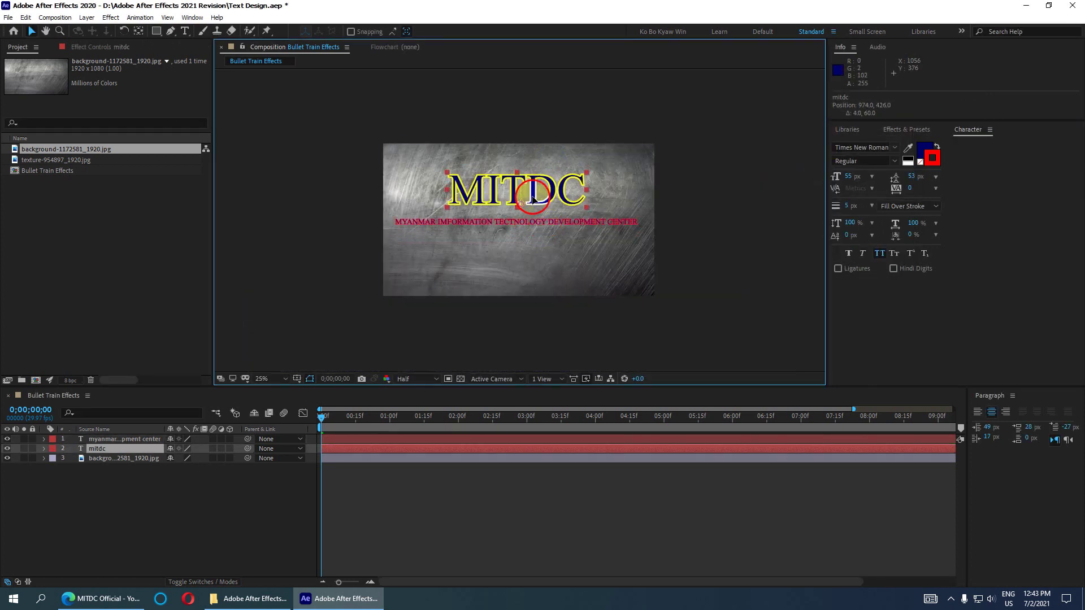
key(period)
click(398, 227)
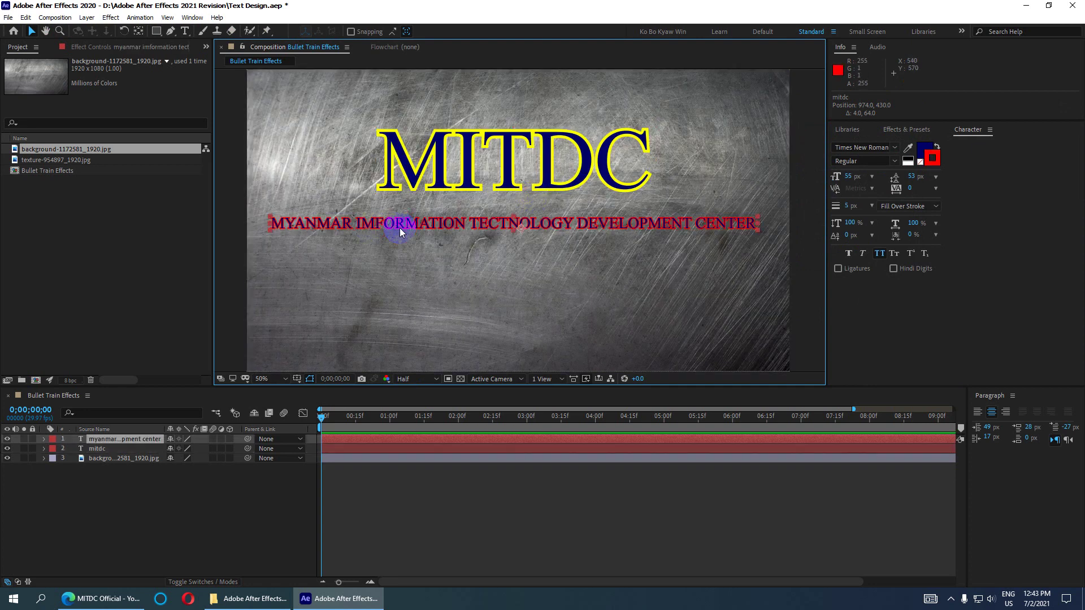
key(comma)
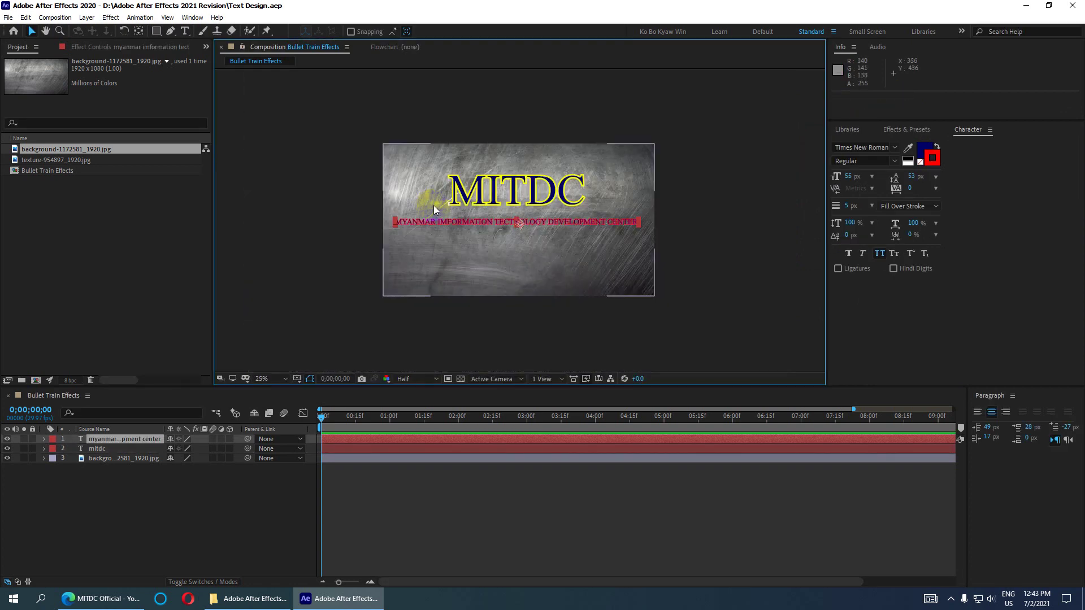
key(period)
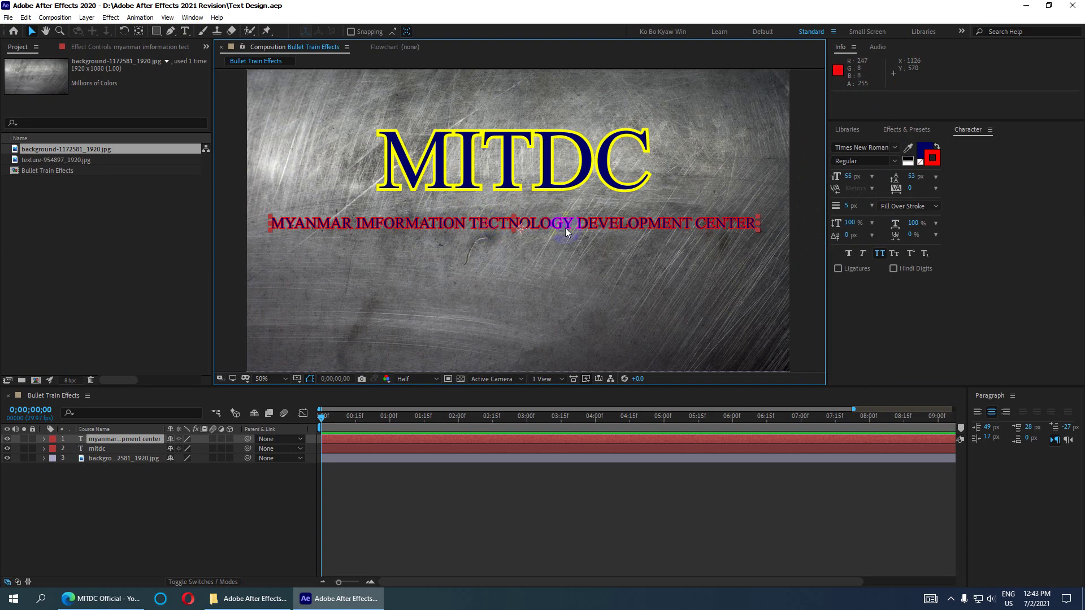
Change the subtitle fill to white FFFFFF and save the project
click(922, 151)
drag(678, 147, 339, 25)
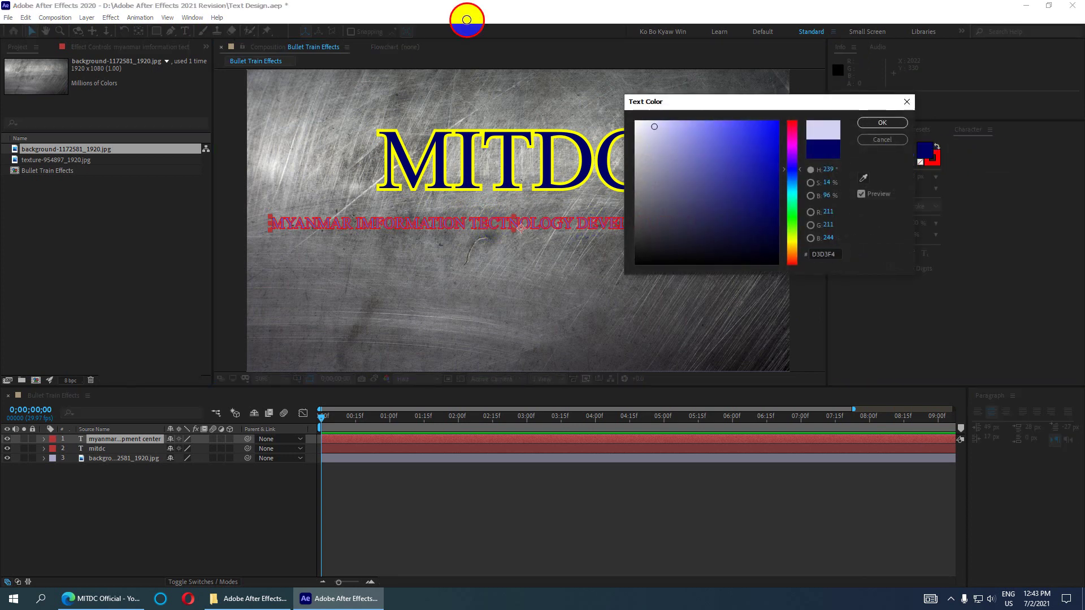
click(885, 123)
key(ctrl+s)
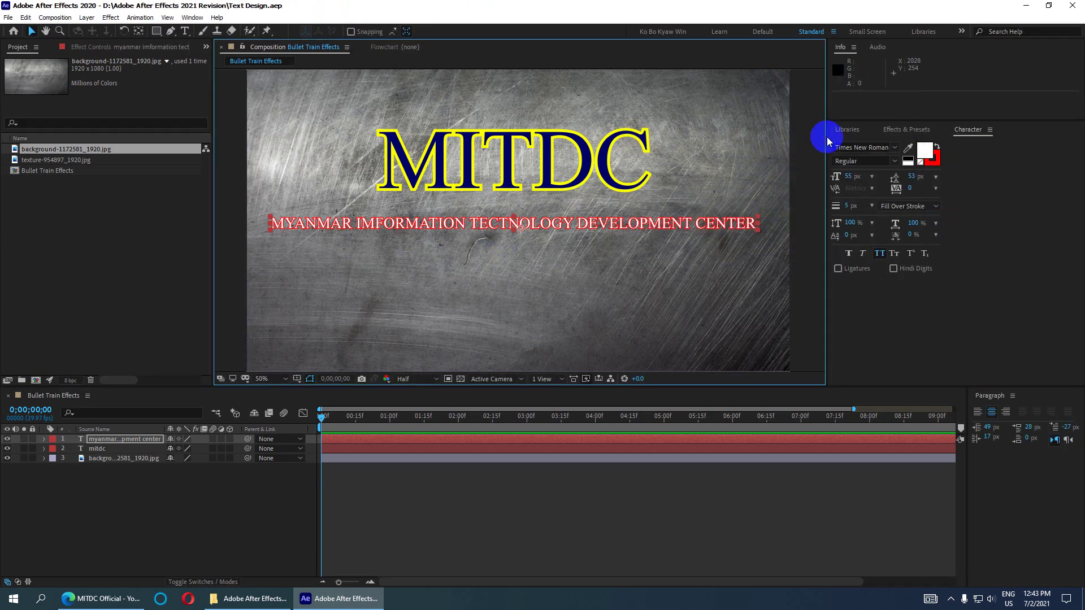
Reopen the Effects & Presets panel from the Window menu and search for 'Bulle'
click(899, 128)
click(873, 145)
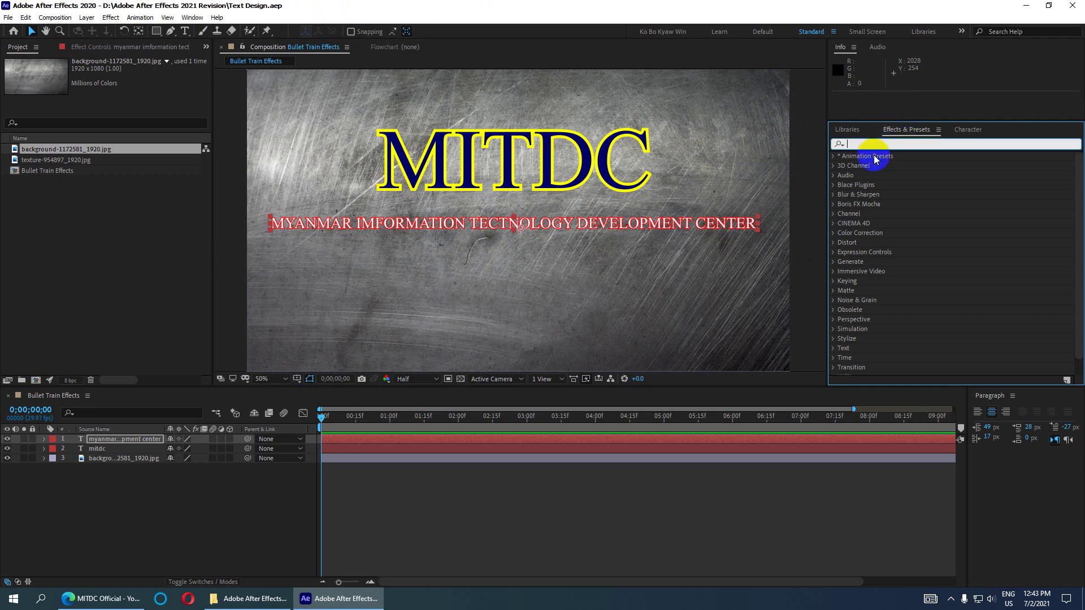
click(938, 130)
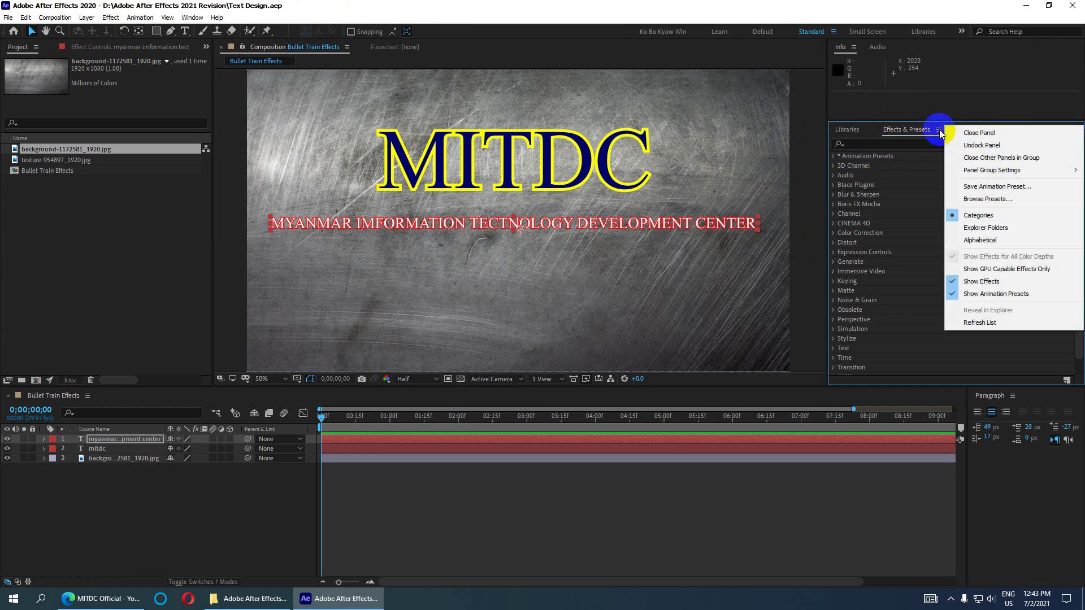
click(973, 134)
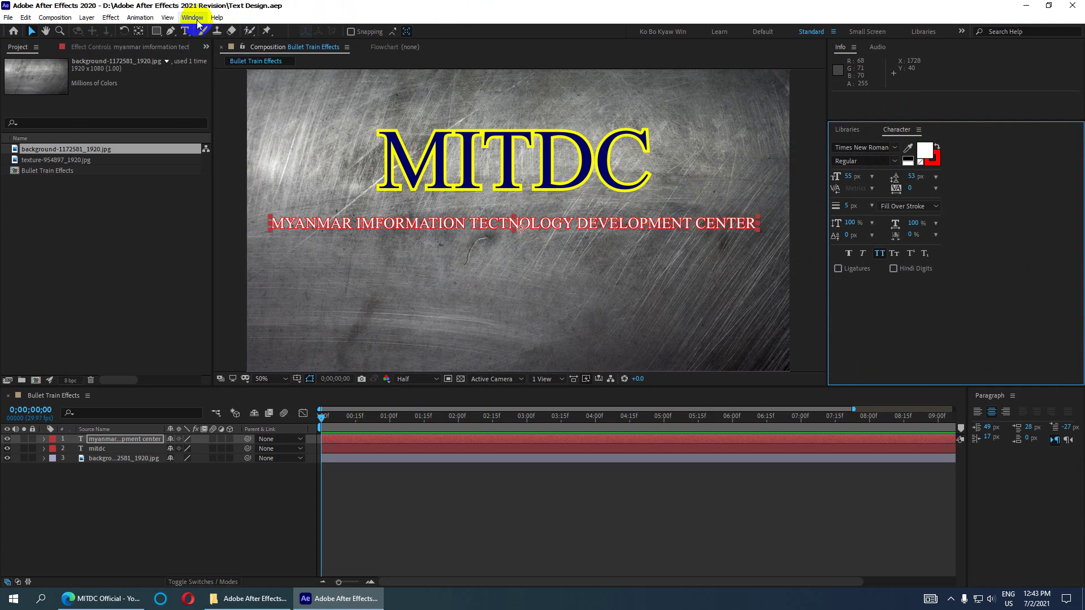
click(192, 18)
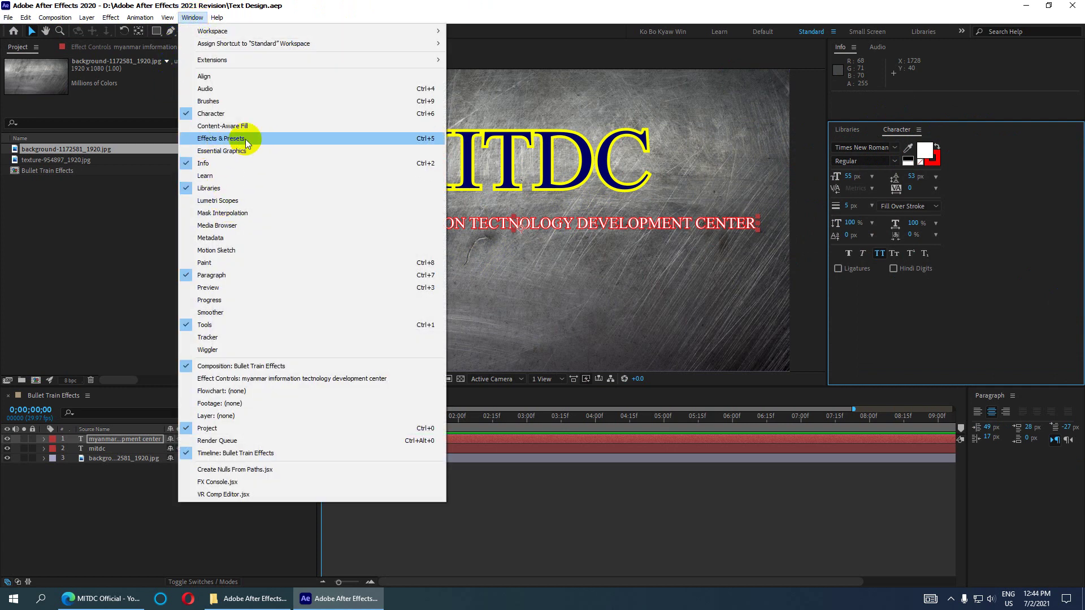
click(416, 139)
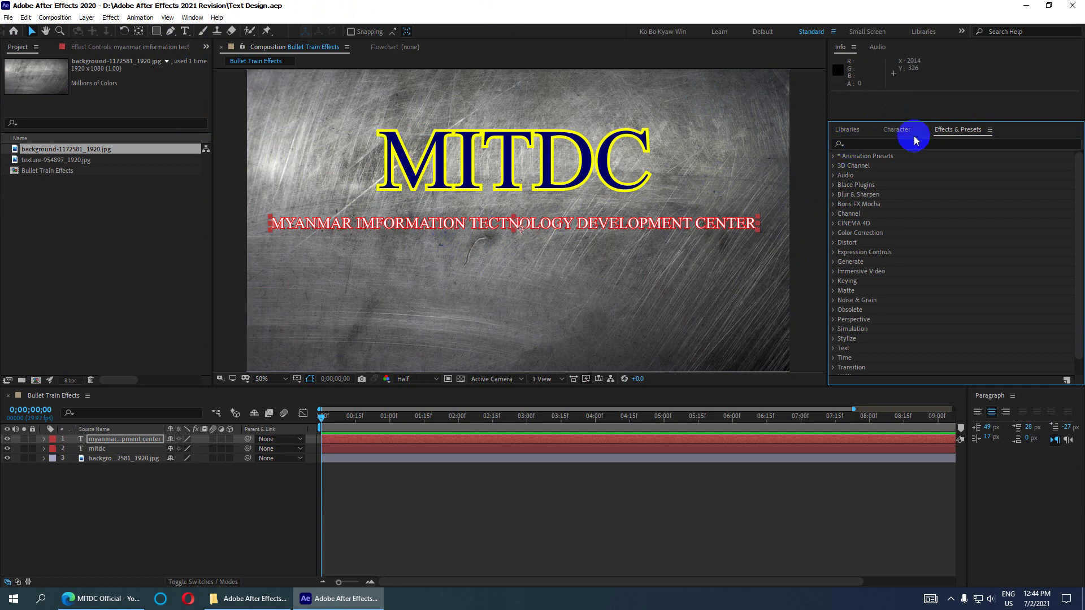
click(870, 143)
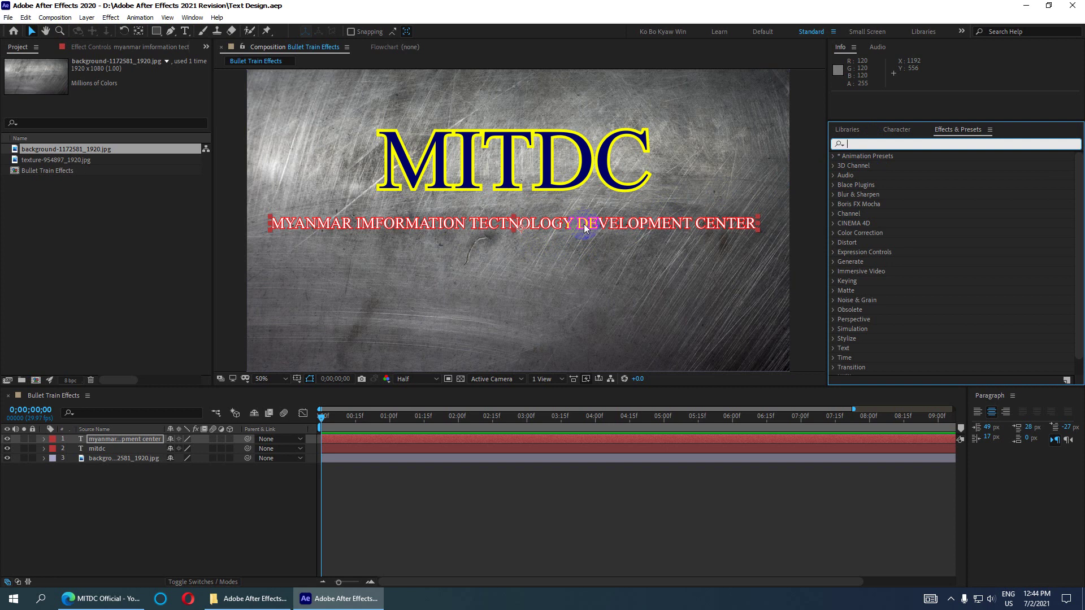
text(Bulle)
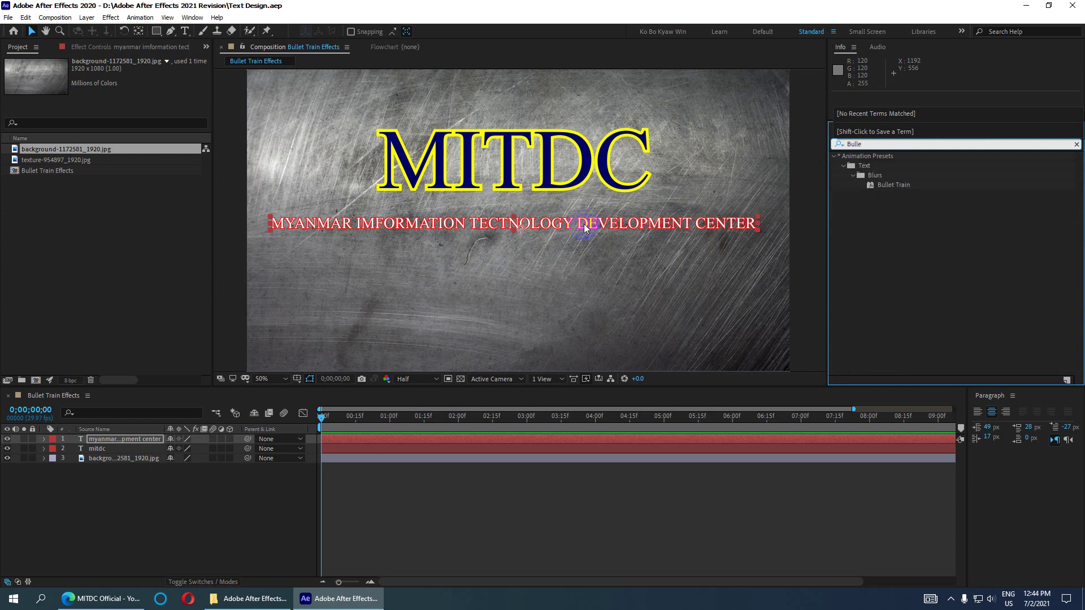
Apply the Bullet Train preset to the MITDC title layer and preview it
click(870, 159)
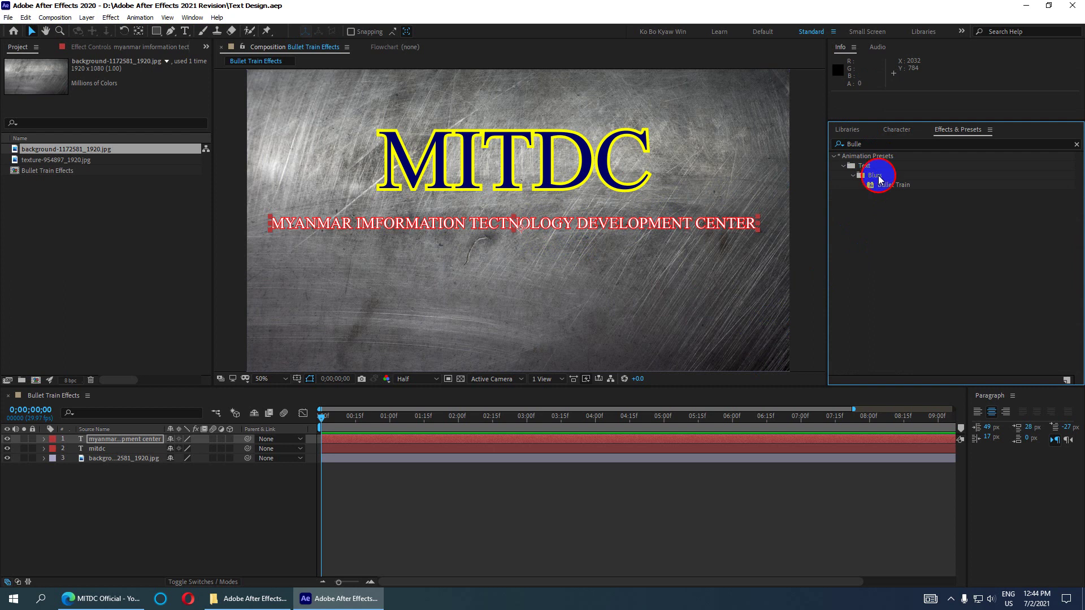
click(892, 187)
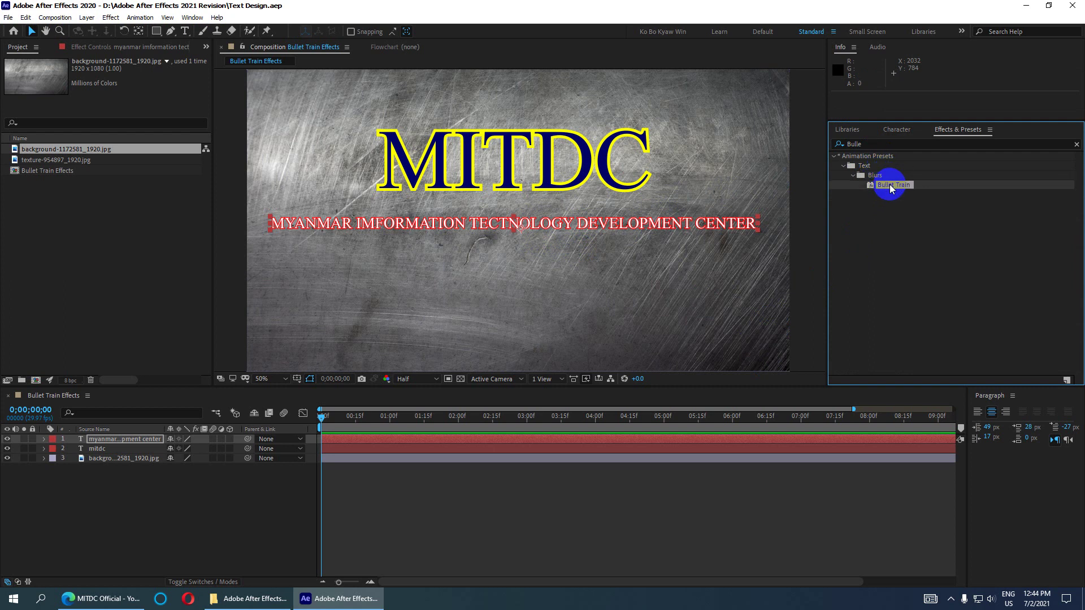
drag(893, 184, 508, 145)
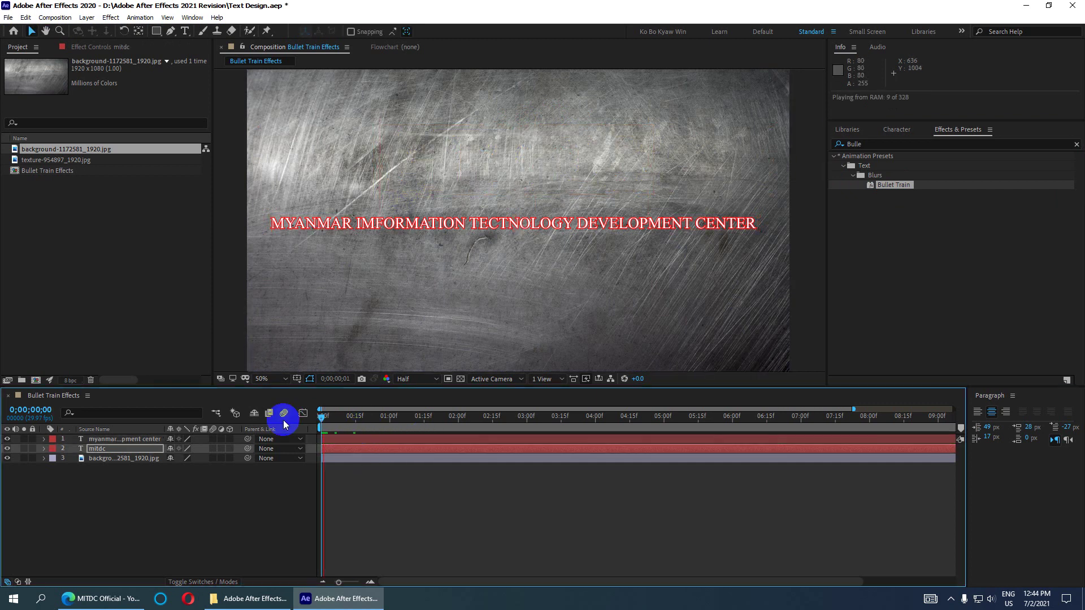
key(space)
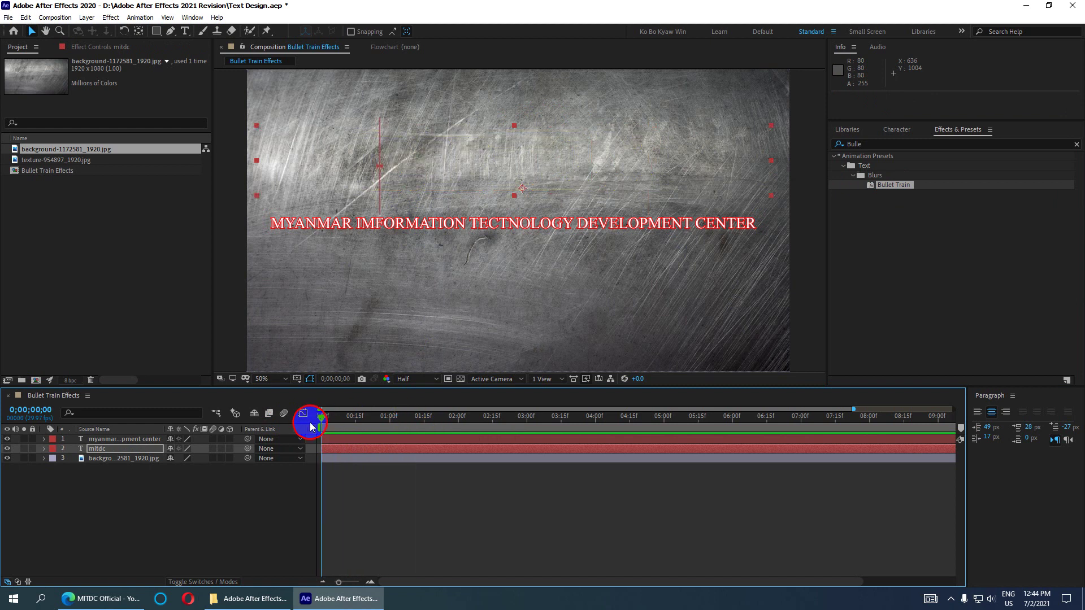
key(space)
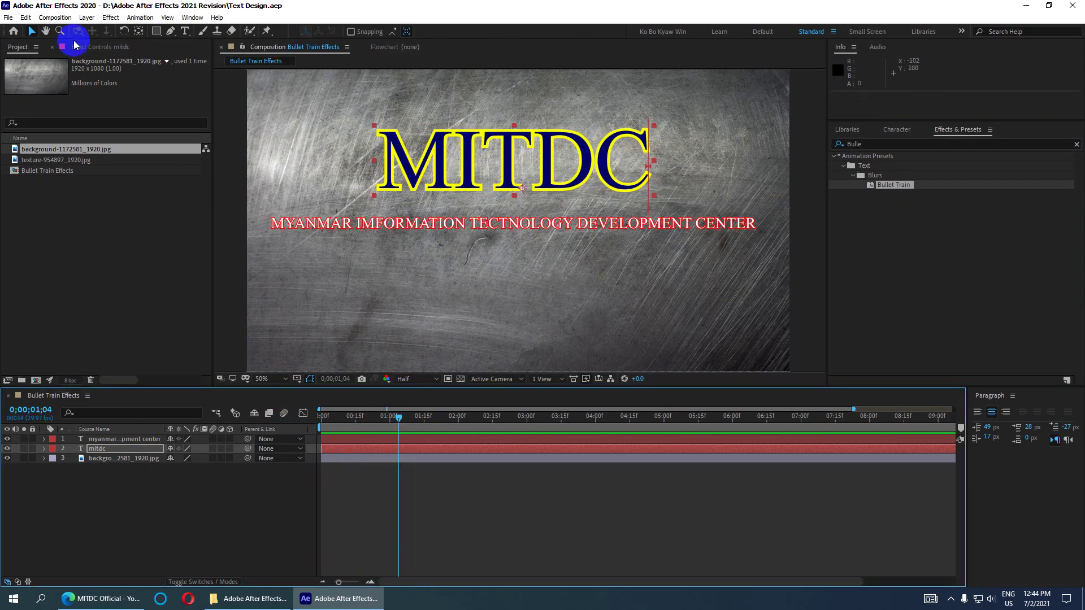
Reveal the mitdc layer's Offset keyframes and shift them to start at 1;04
click(106, 49)
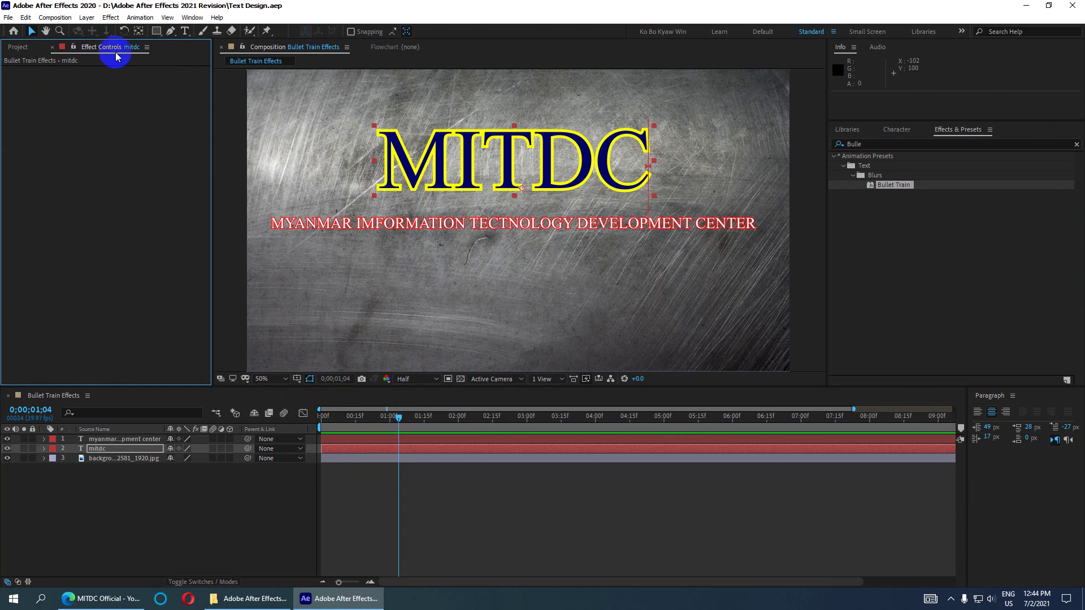
click(137, 450)
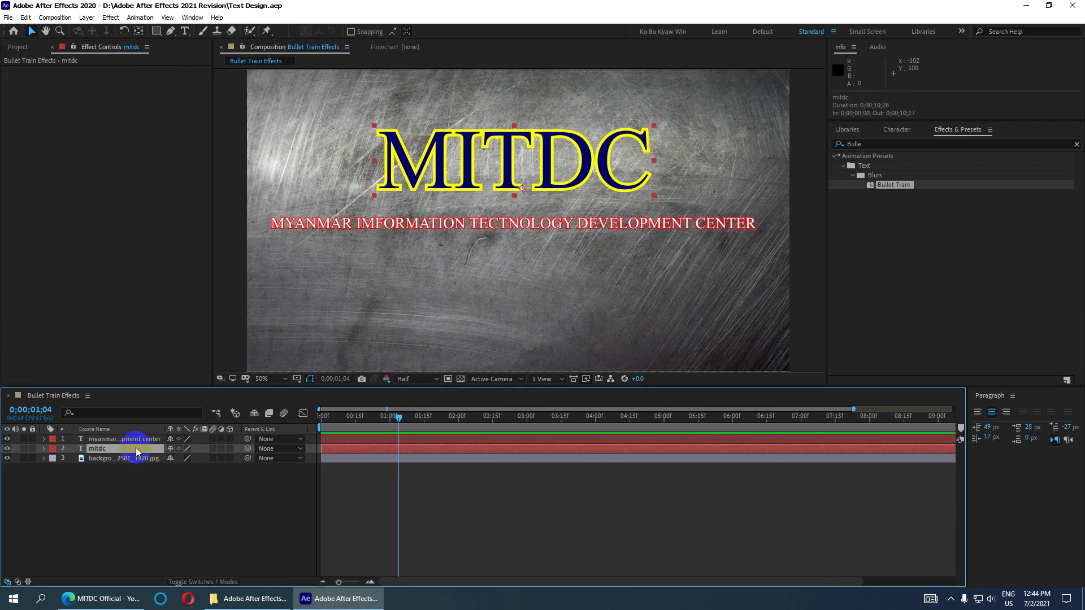
key(u)
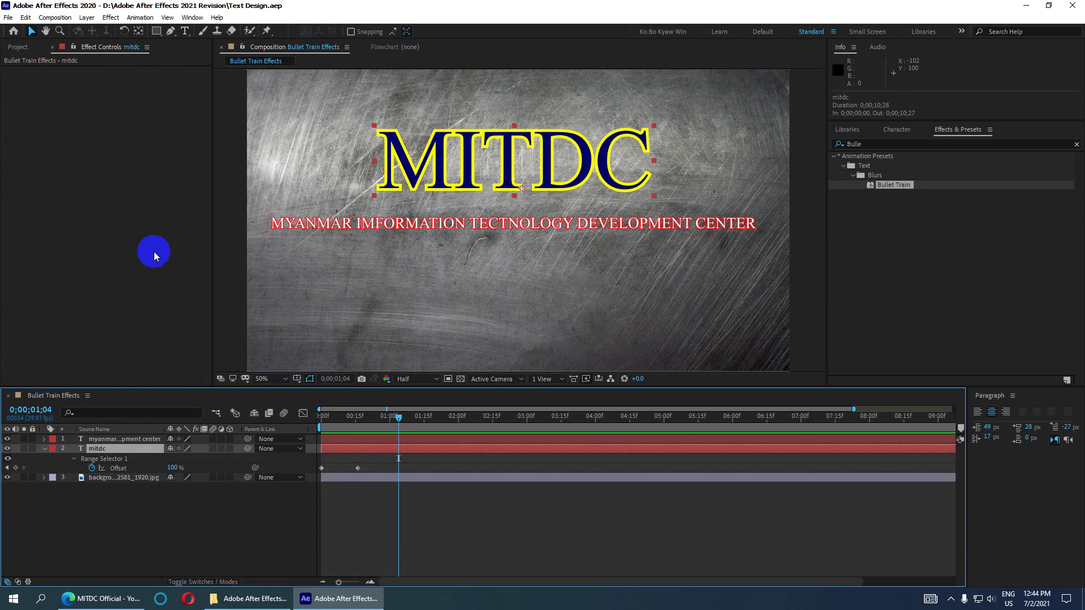
drag(327, 474, 316, 472)
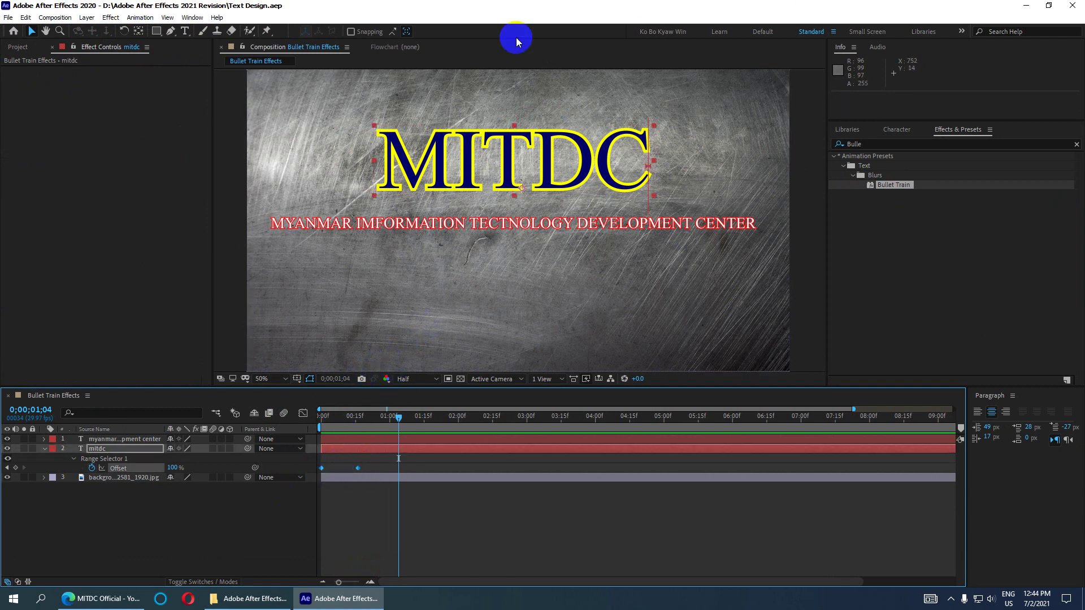
drag(399, 421, 317, 421)
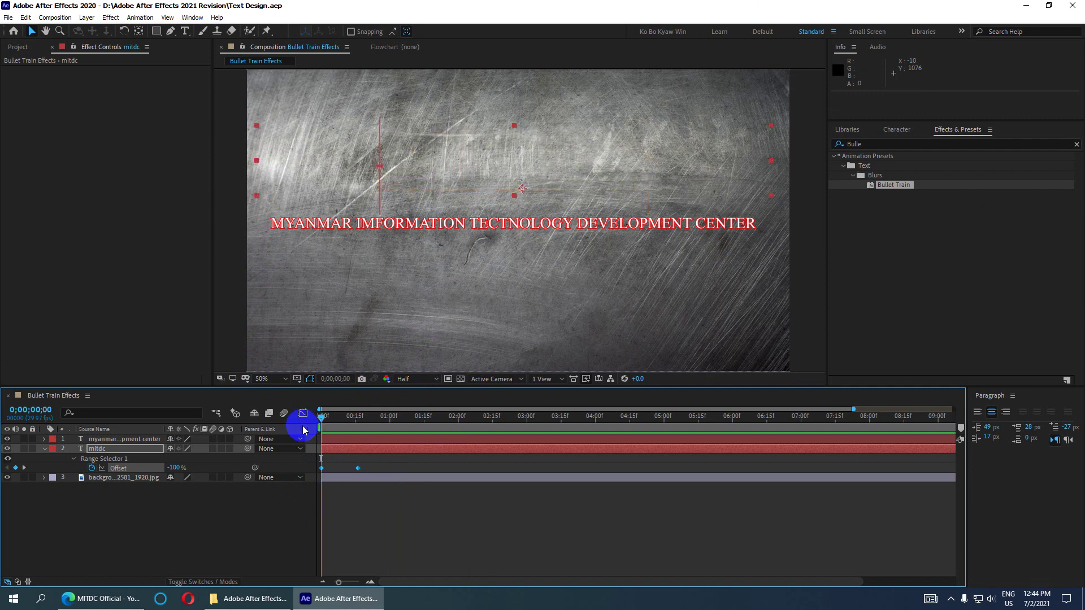
key(space)
click(321, 469)
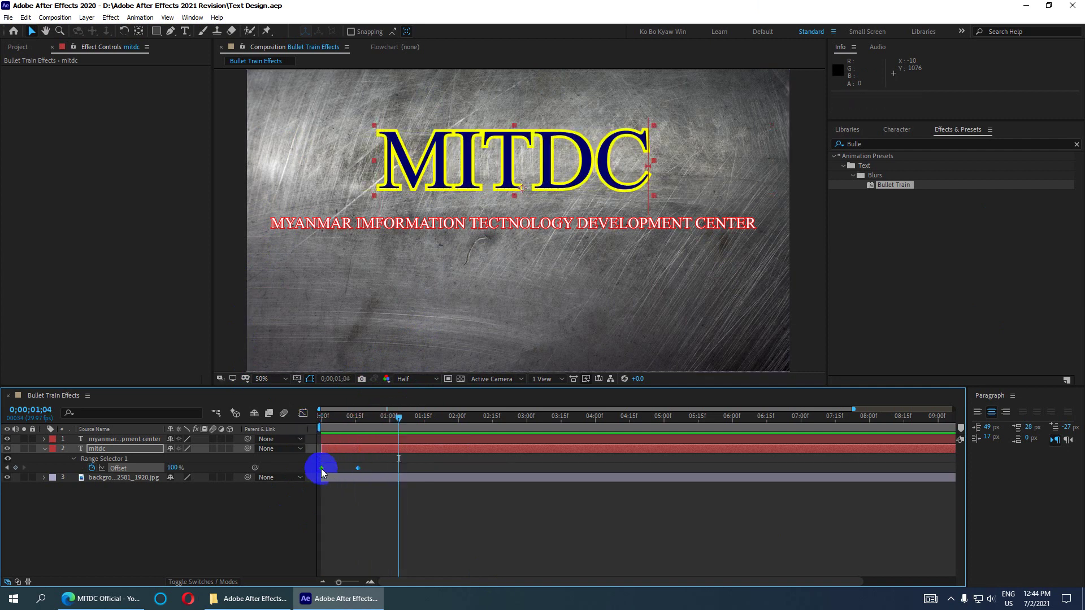
drag(321, 469, 399, 469)
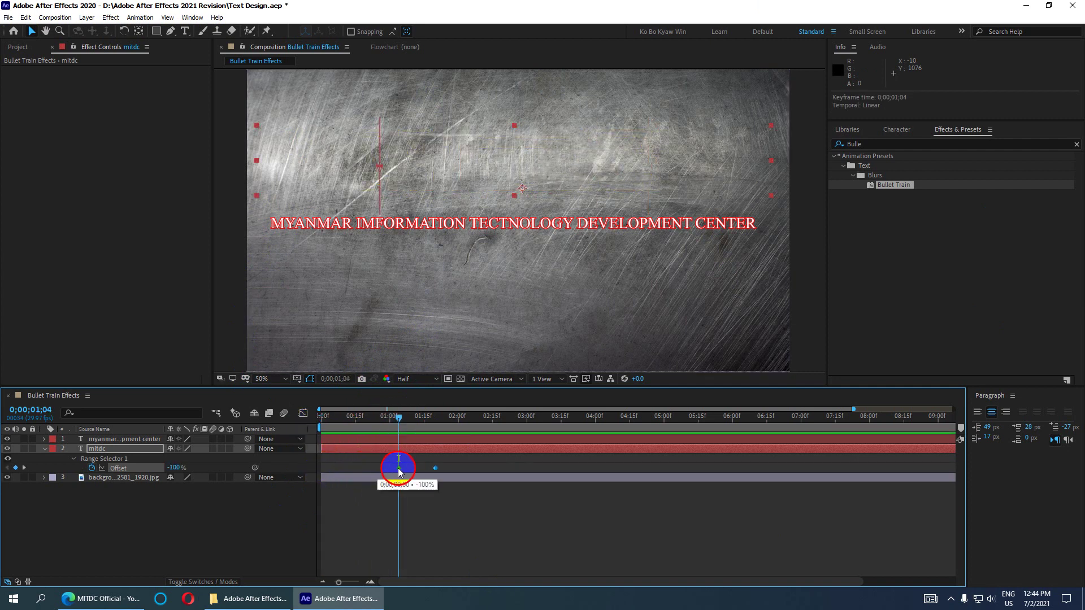
drag(390, 416, 279, 431)
key(space)
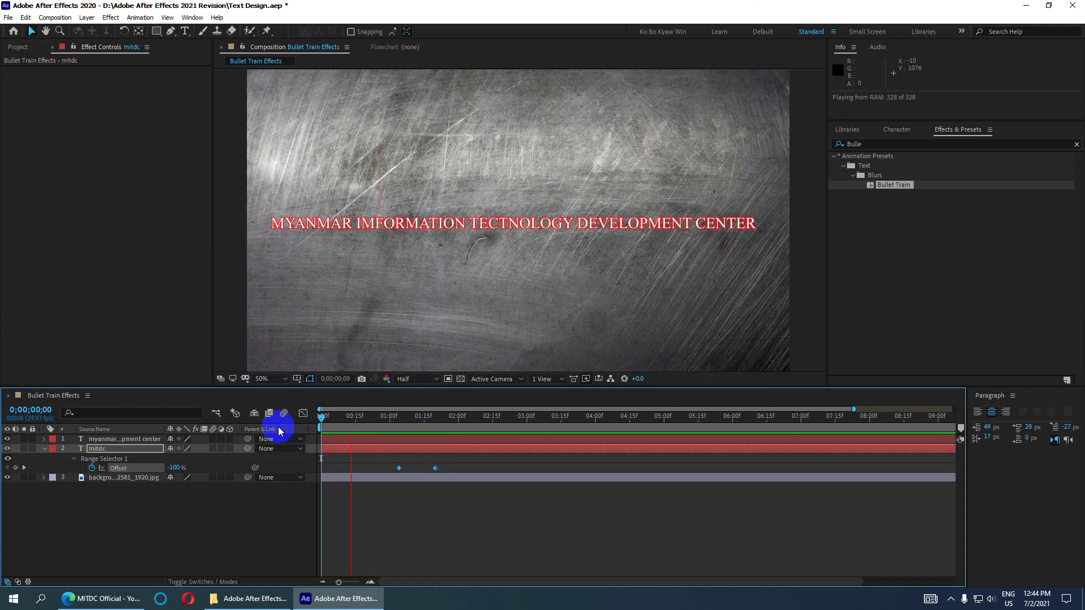
click(421, 507)
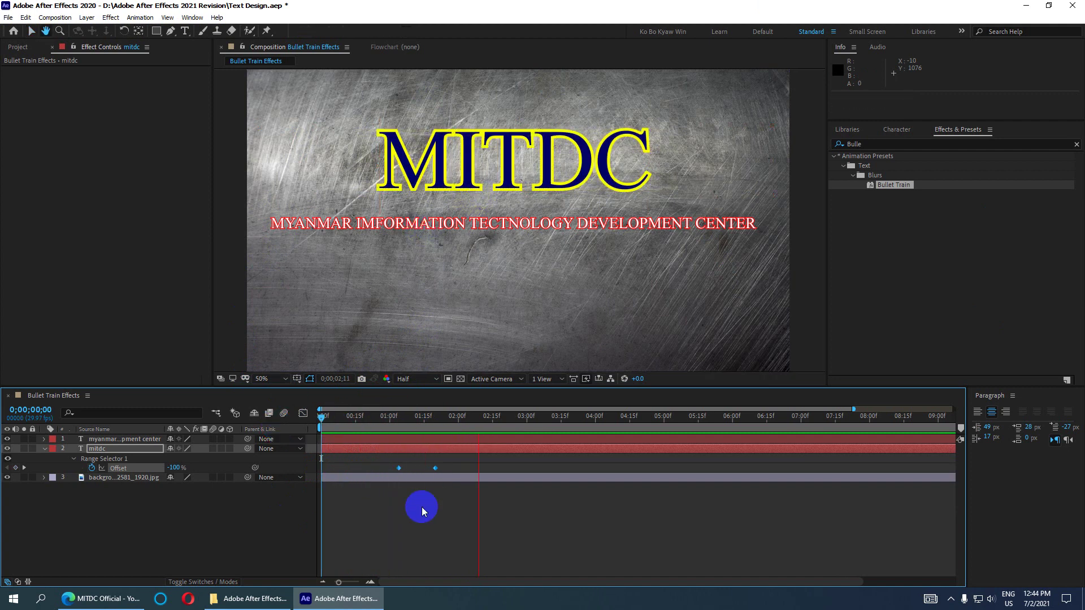
Move the first Offset keyframe earlier to 0;00;00;10, preview, and save the project
mouse_move(481, 417)
mouse_down()
mouse_move(404, 436)
mouse_move(437, 432)
mouse_up()
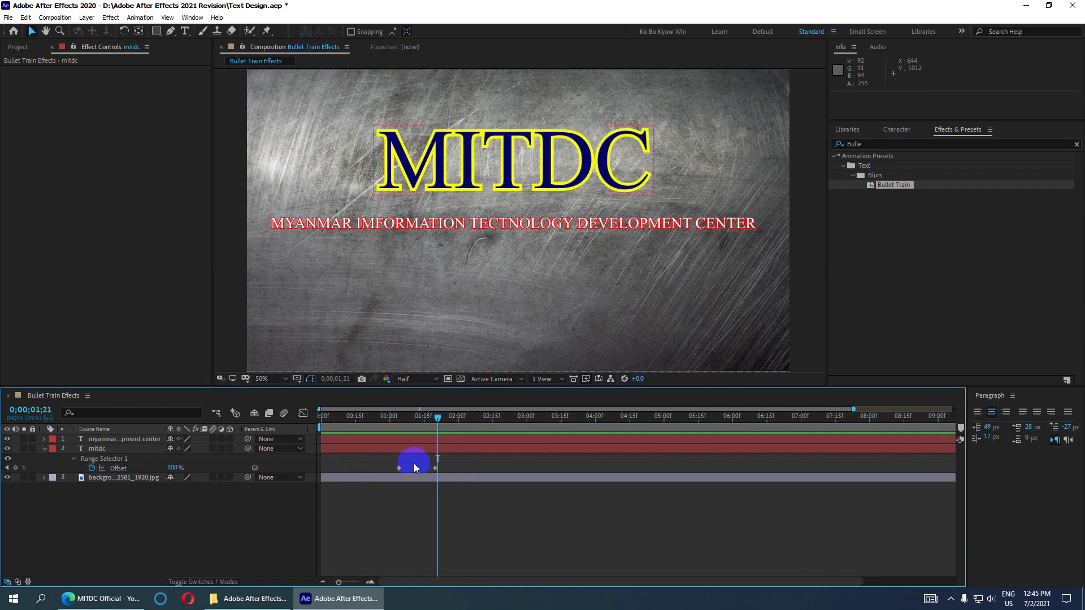
drag(398, 468, 364, 468)
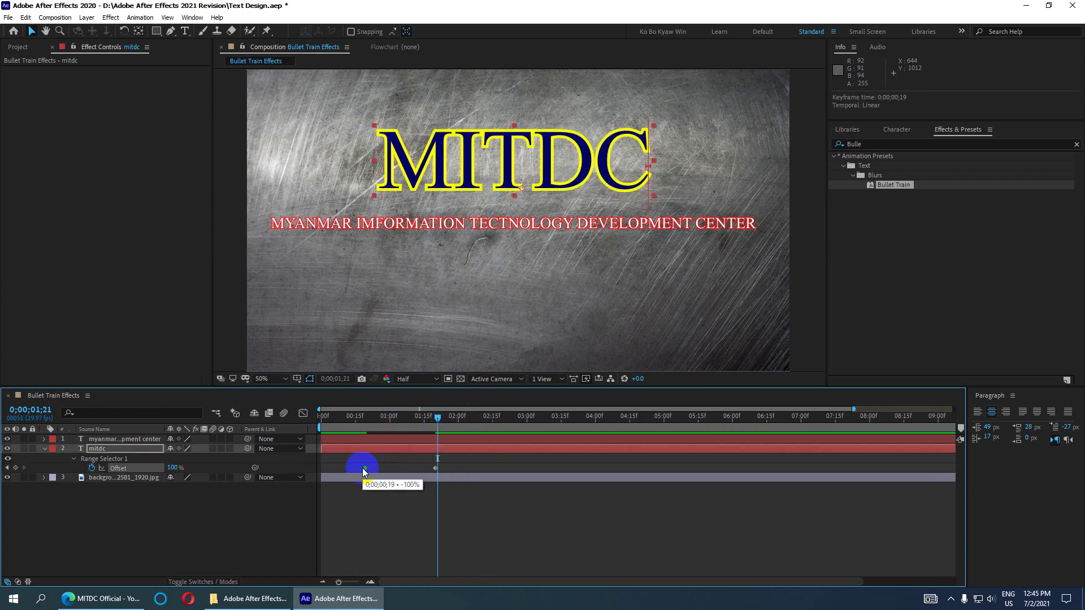
key(space)
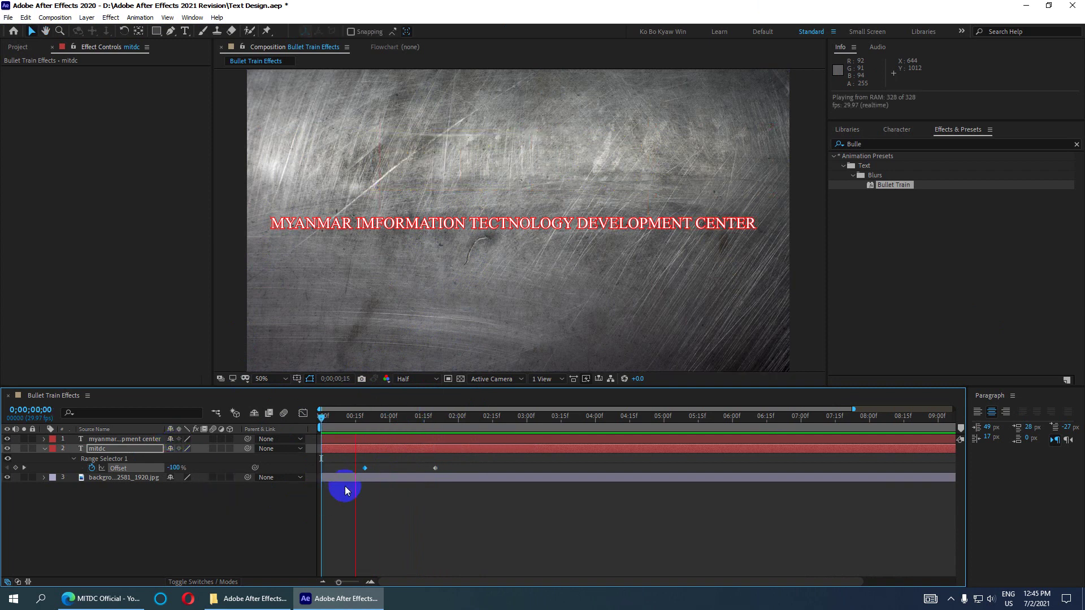
drag(365, 469, 344, 468)
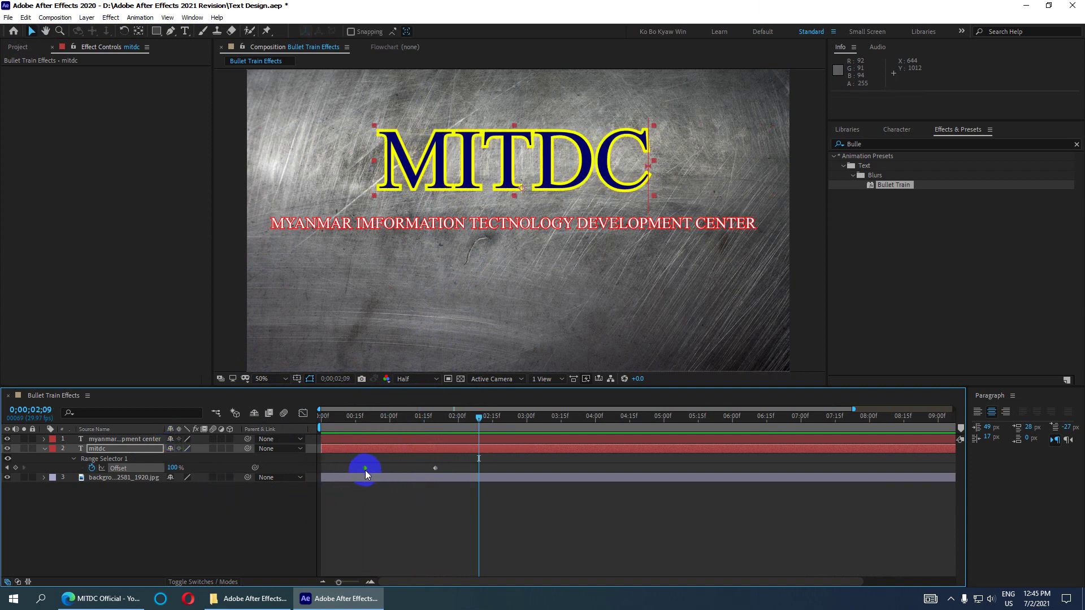
key(space)
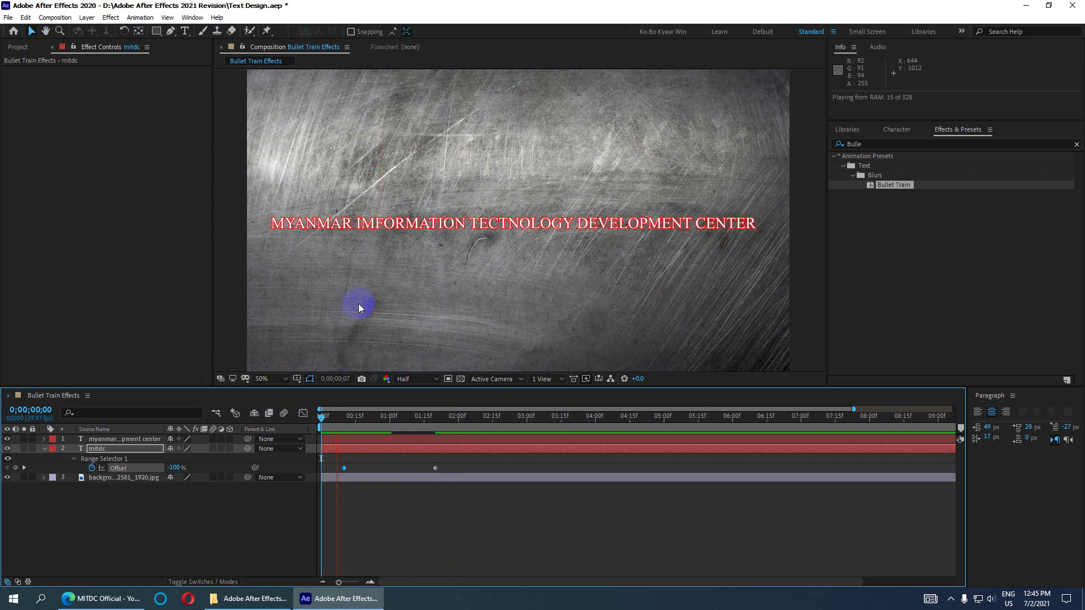
key(space)
key(ctrl+s)
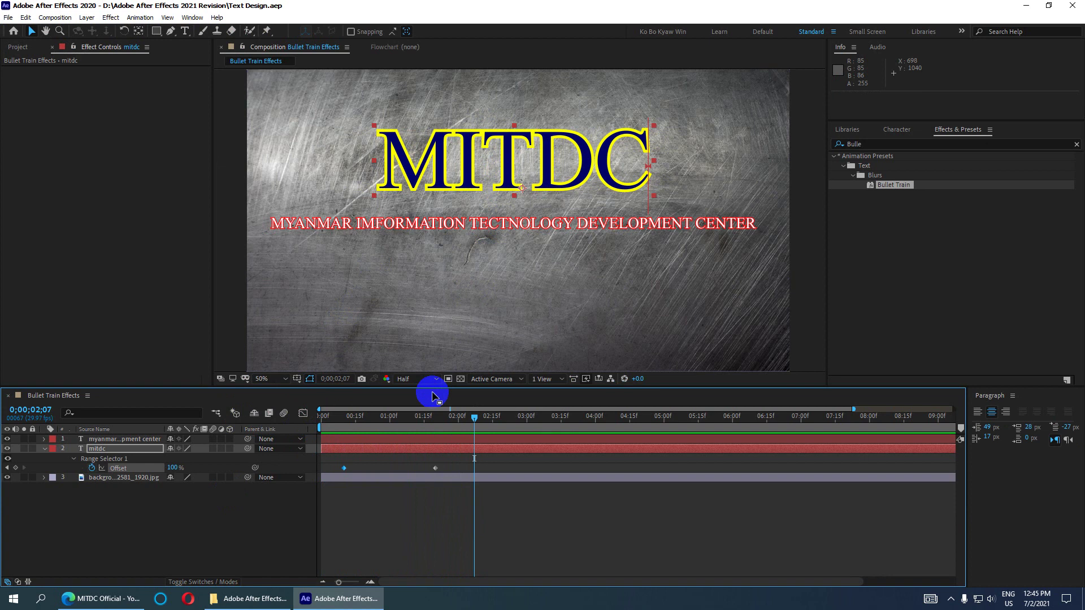
Delete 'NFORMATION' and 'ECTNOLOGY' so the subtitle reads MYANMAR IT DEVELOPMENT CENTER, then set its size to 80 px
click(142, 440)
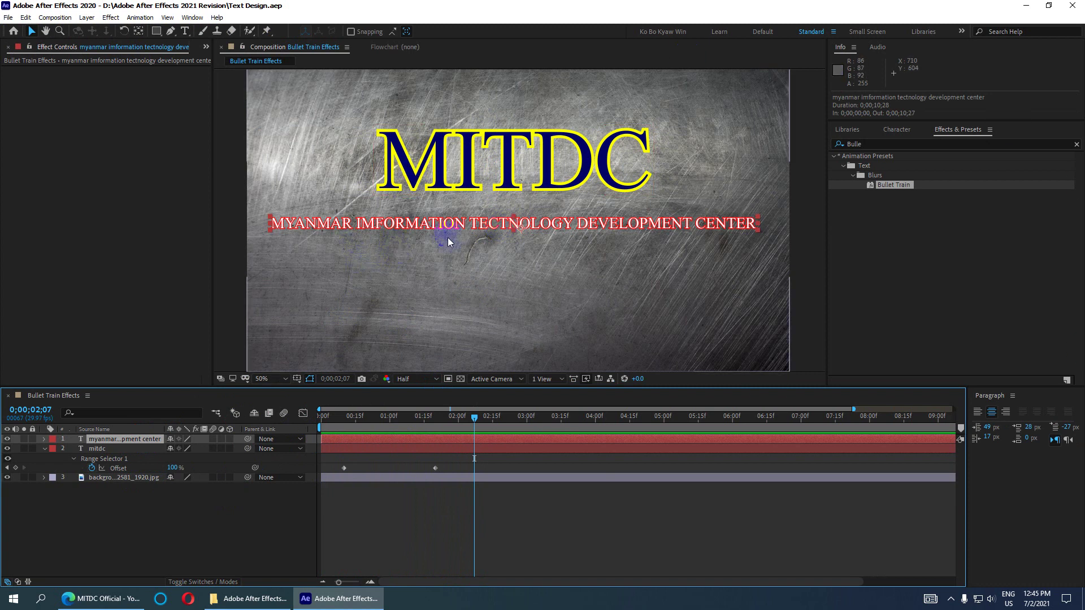
key(t)
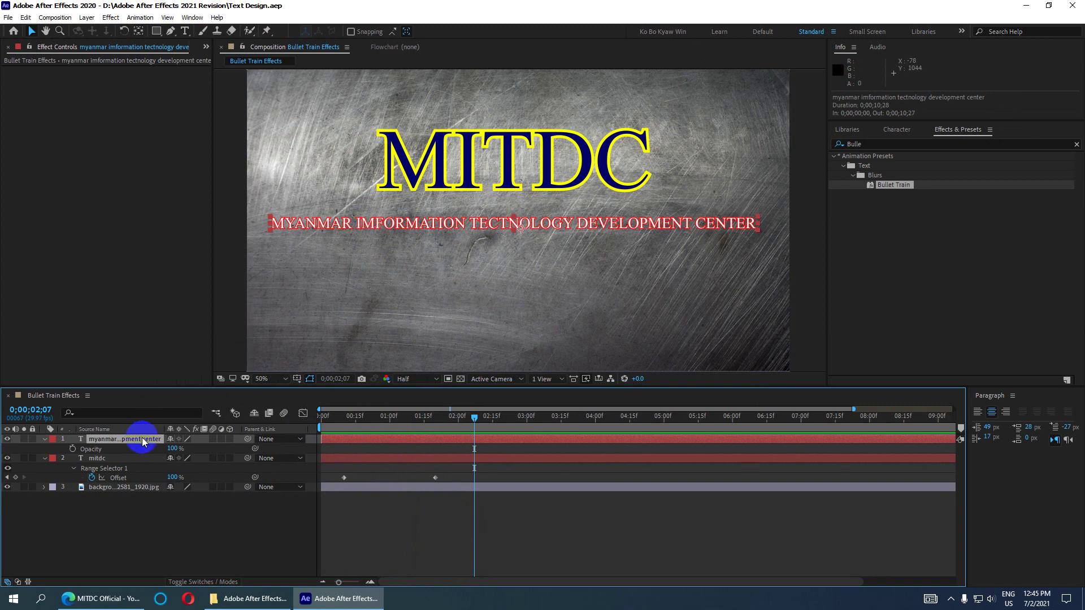
key(ctrl+t)
click(362, 223)
drag(362, 224, 467, 223)
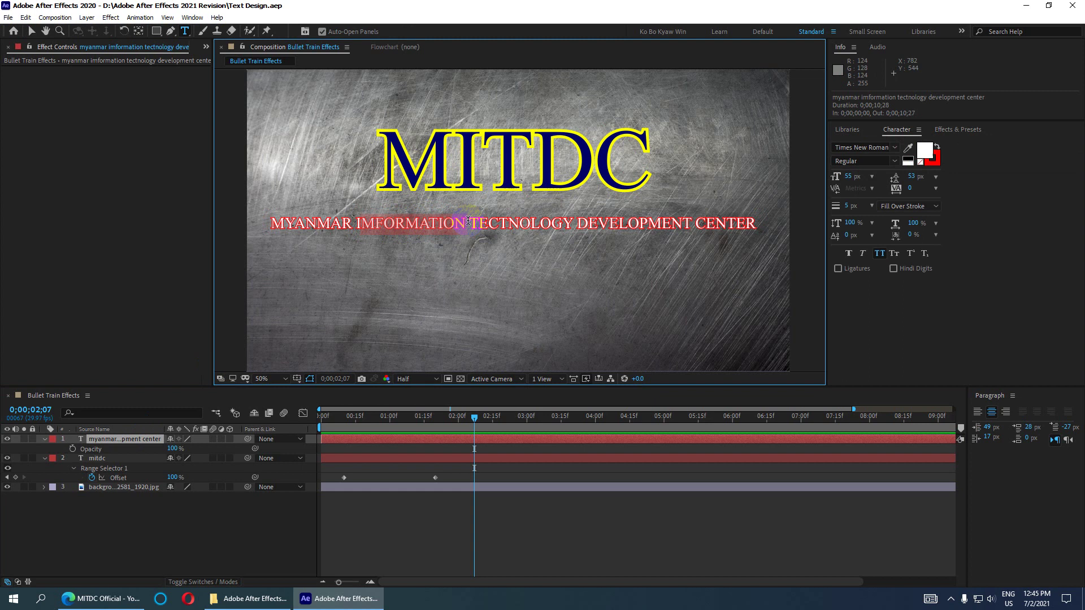
key(BackSpace)
key(BackSpace)
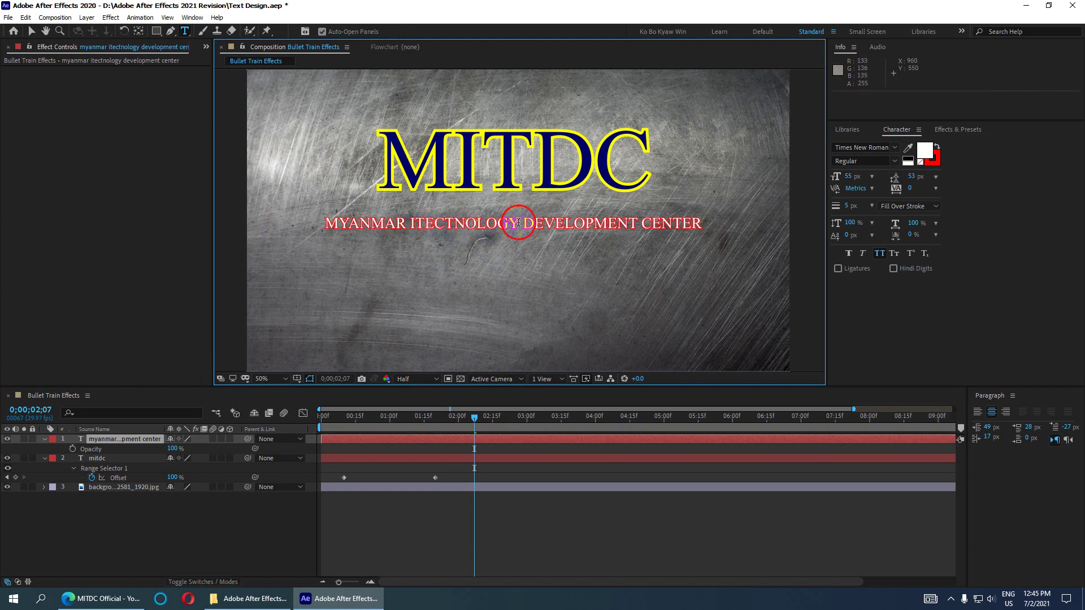
drag(518, 222, 429, 224)
key(BackSpace)
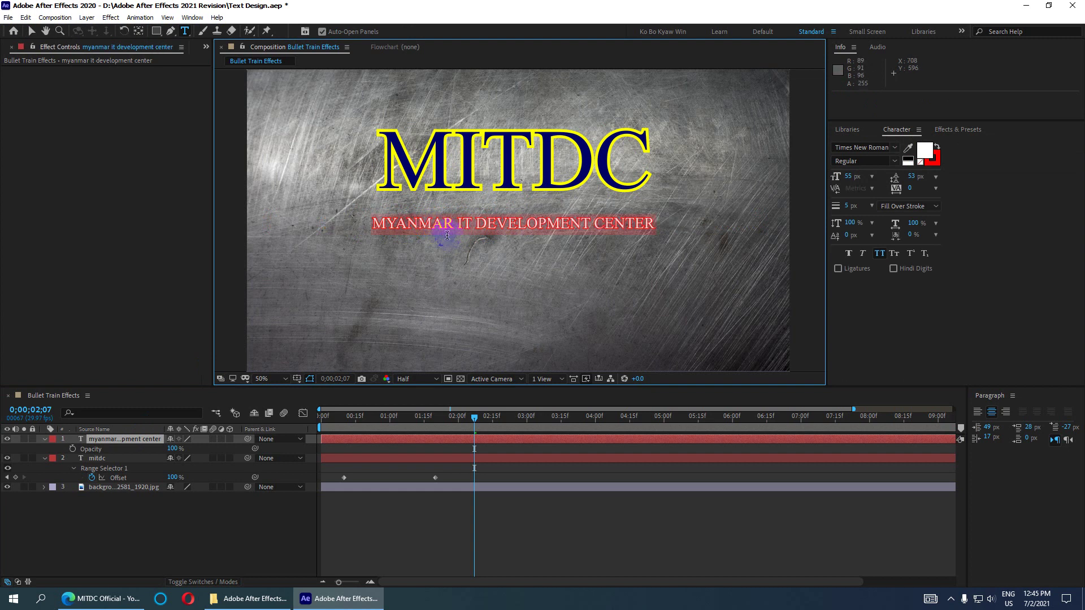
click(848, 176)
text(100)
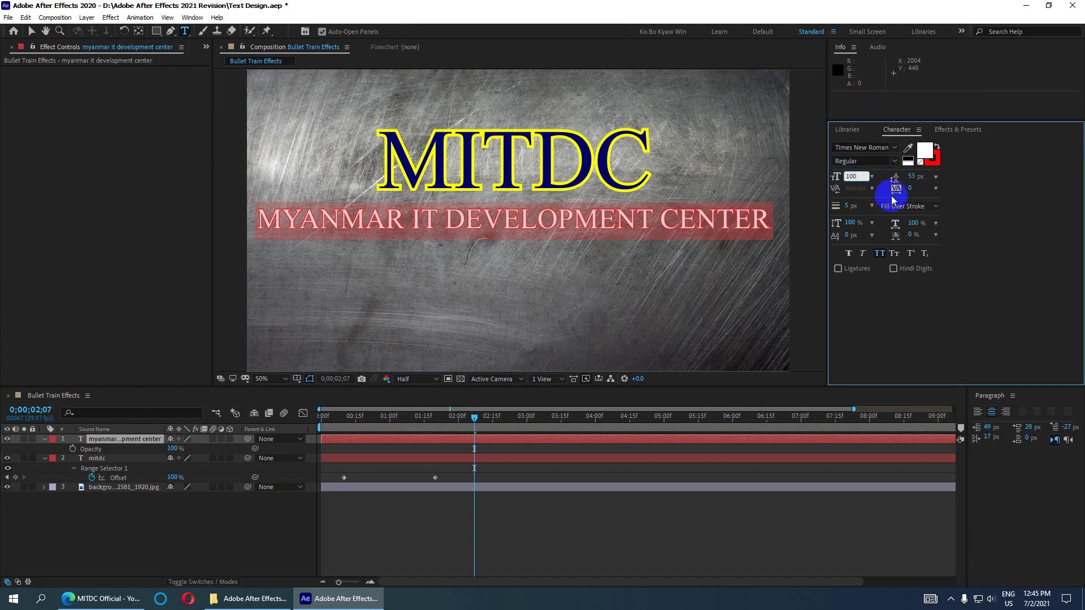
text(80)
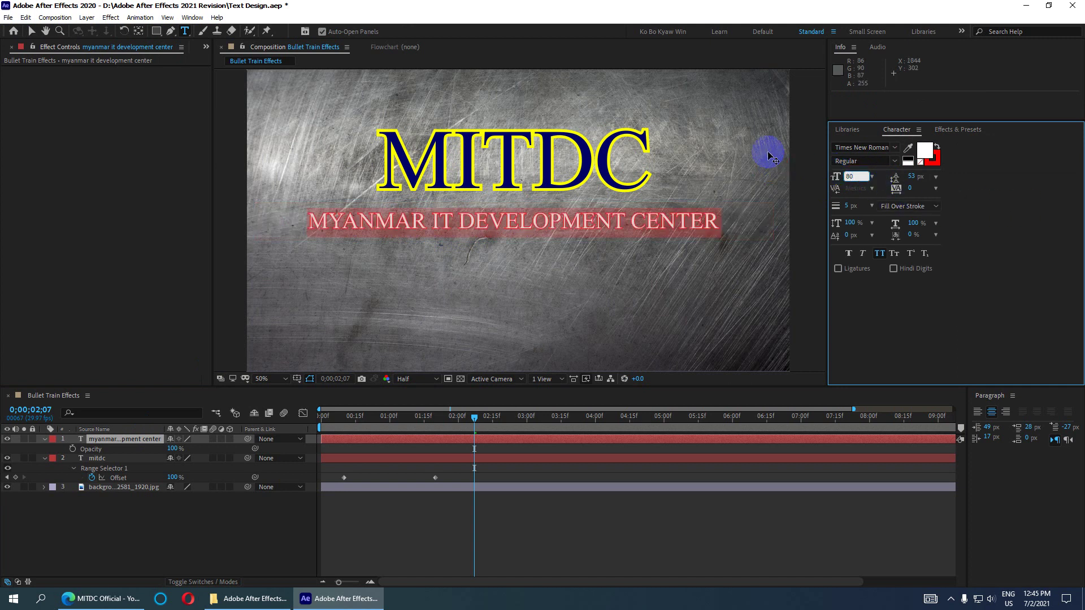
Nudge the subtitle and the MITDC title slightly lower in the frame
click(28, 29)
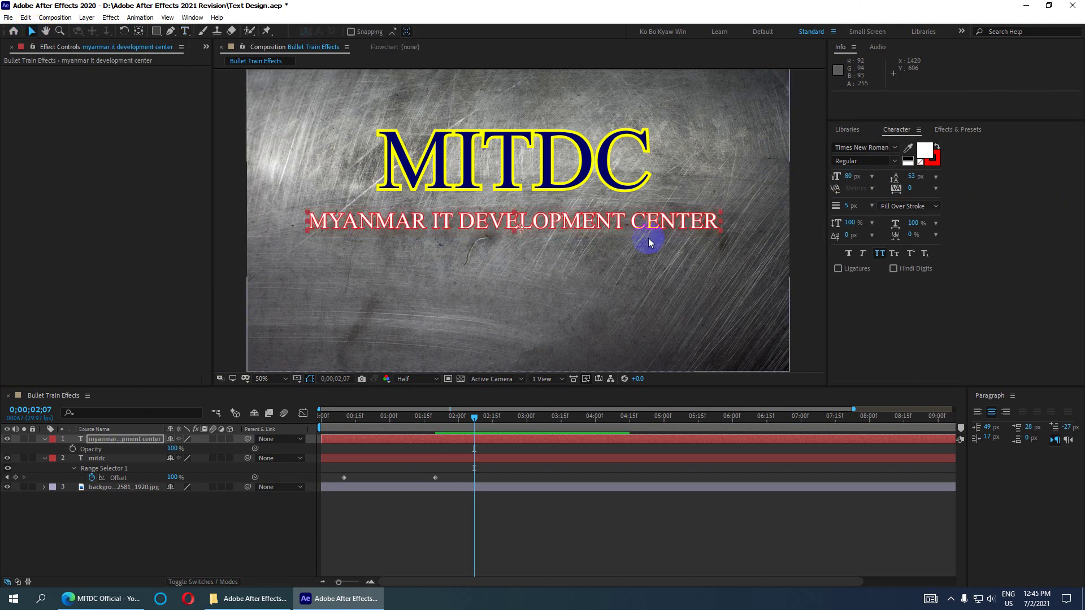
drag(563, 226, 563, 238)
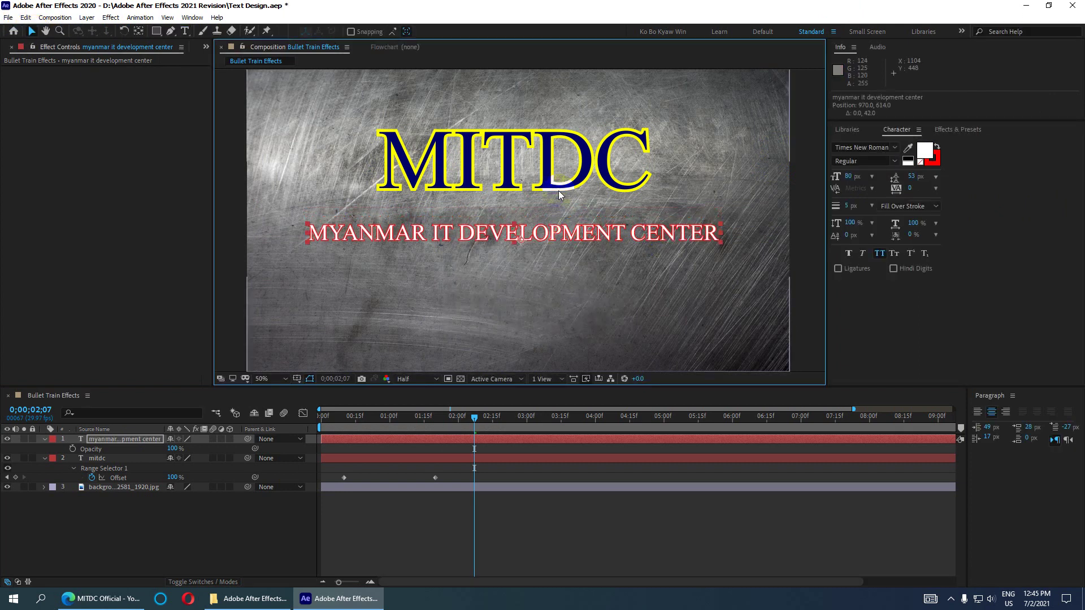
drag(557, 170, 551, 186)
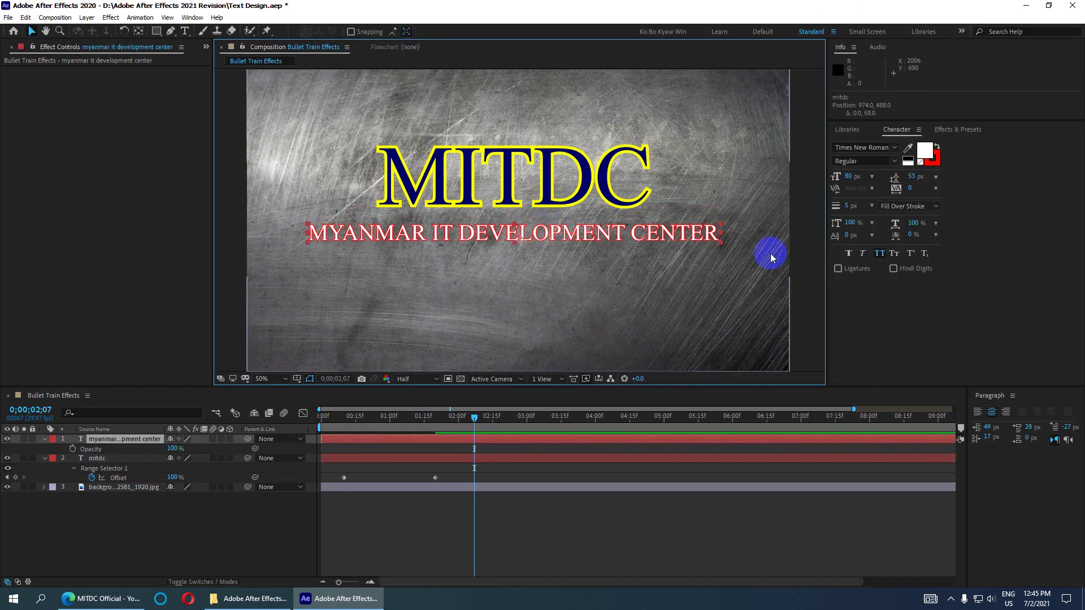
Apply Bullet Train to the subtitle, preview from the start, and show its keyframes
click(958, 129)
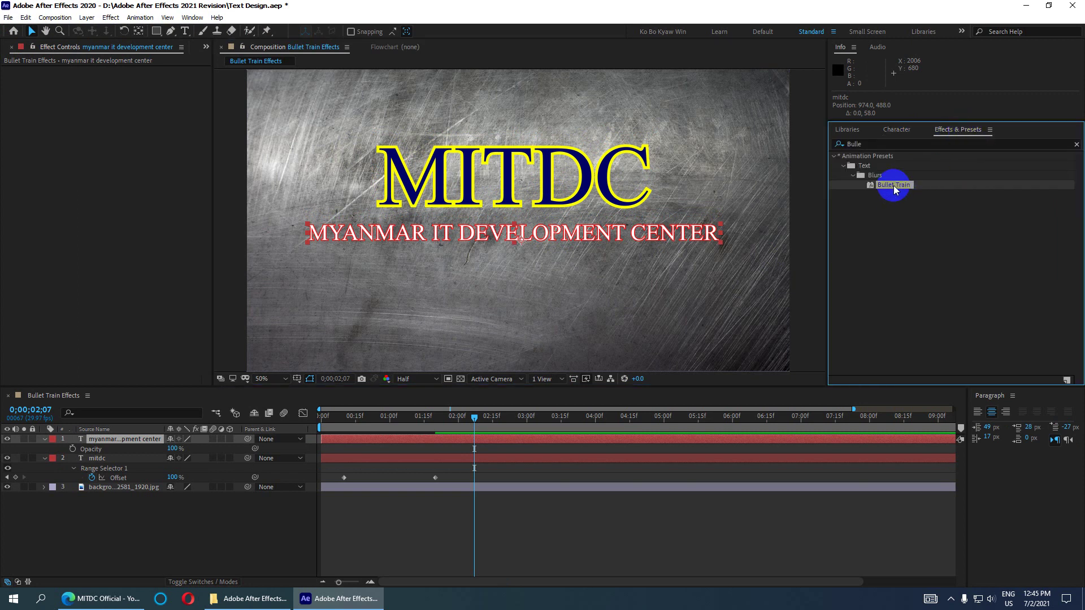
drag(894, 189, 585, 238)
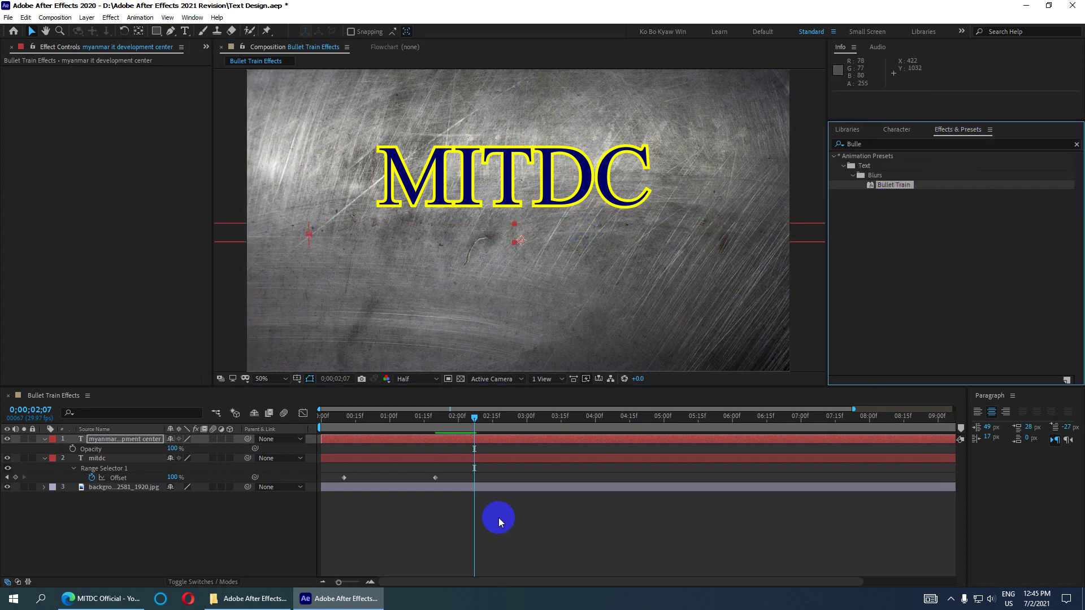
key(Home)
key(space)
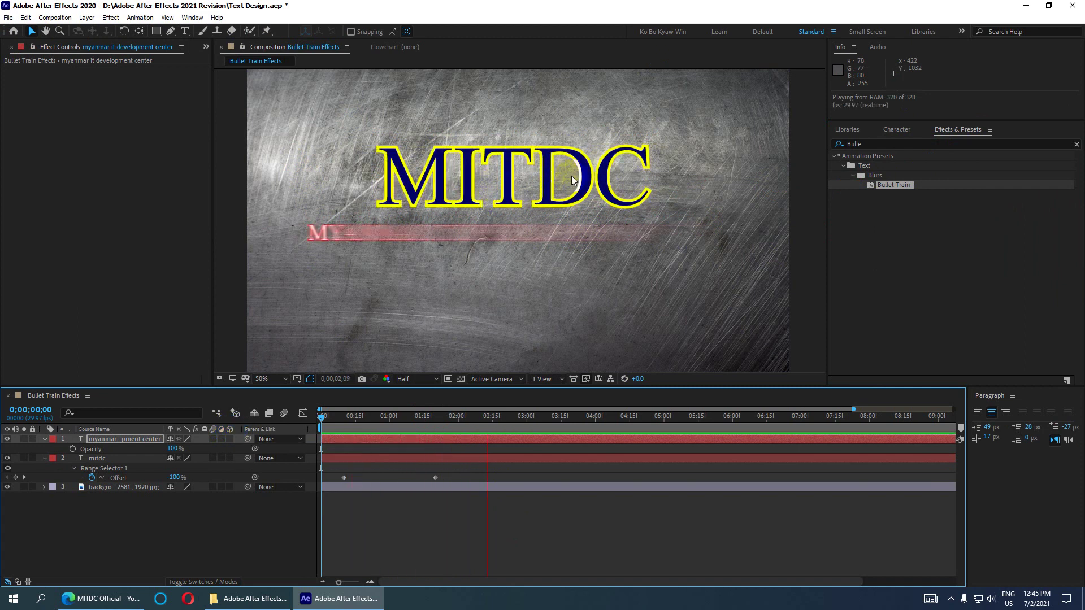
key(space)
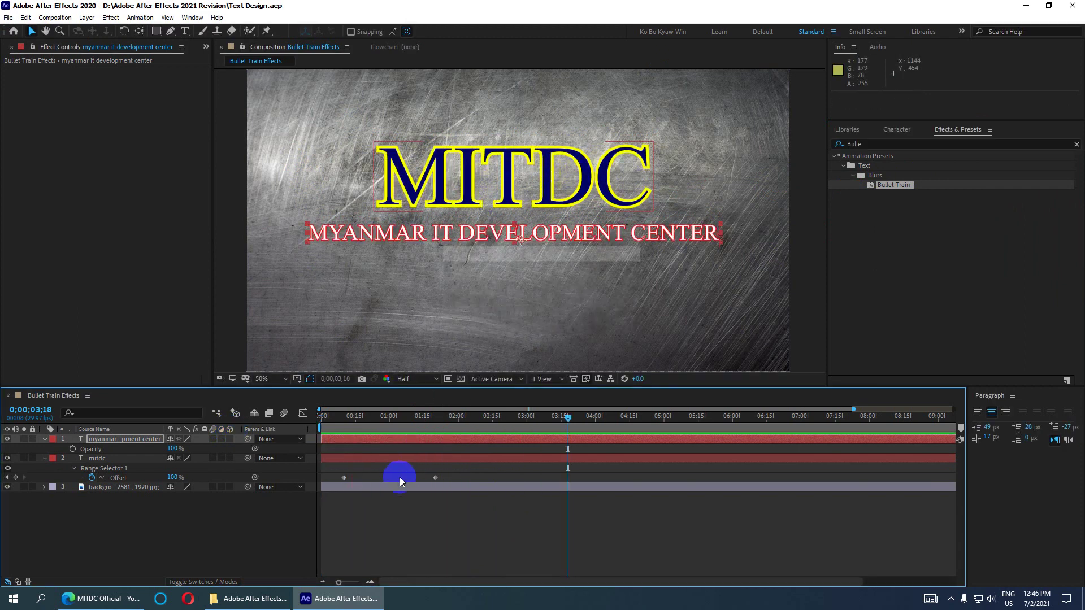
click(107, 439)
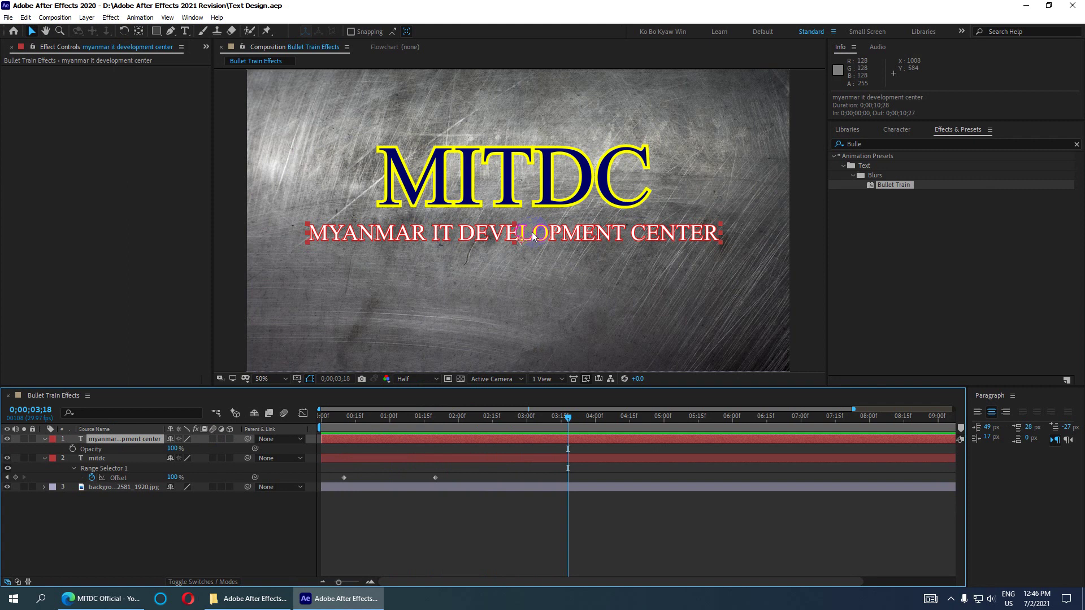
key(u)
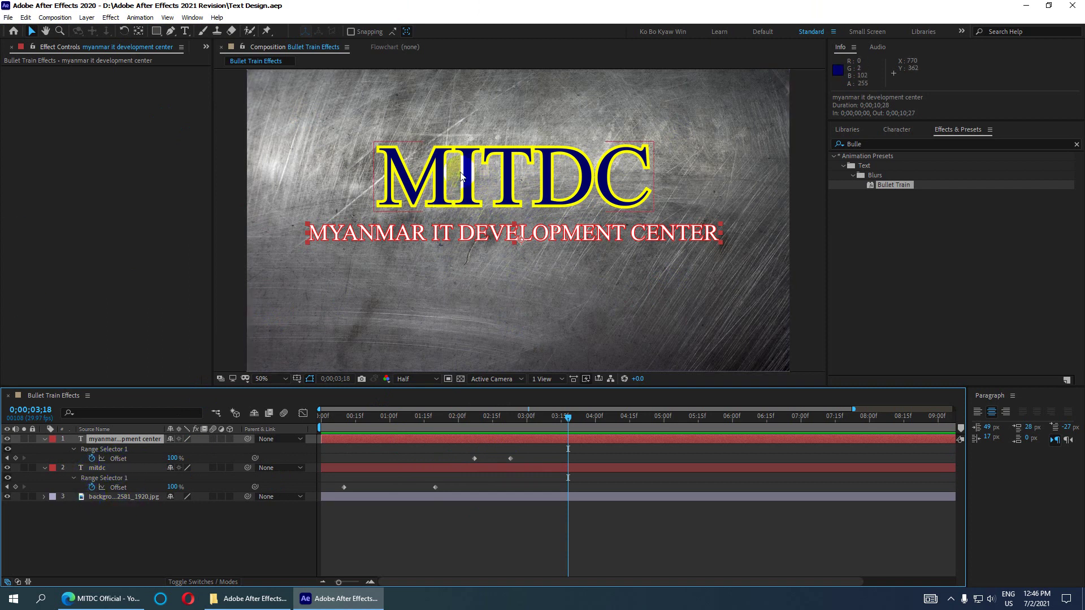
drag(892, 185, 729, 224)
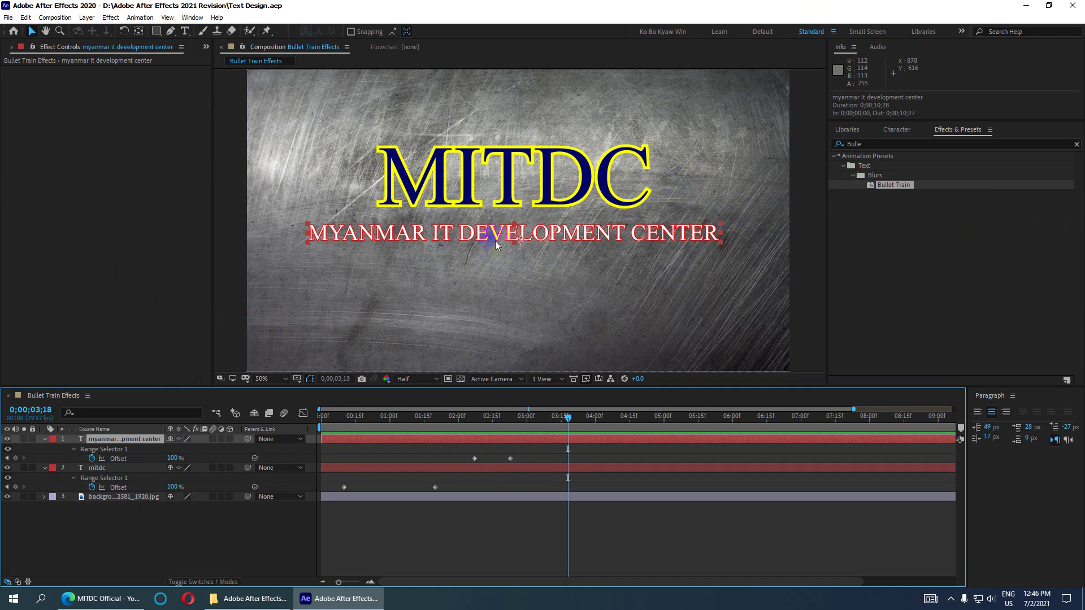
drag(157, 476, 622, 148)
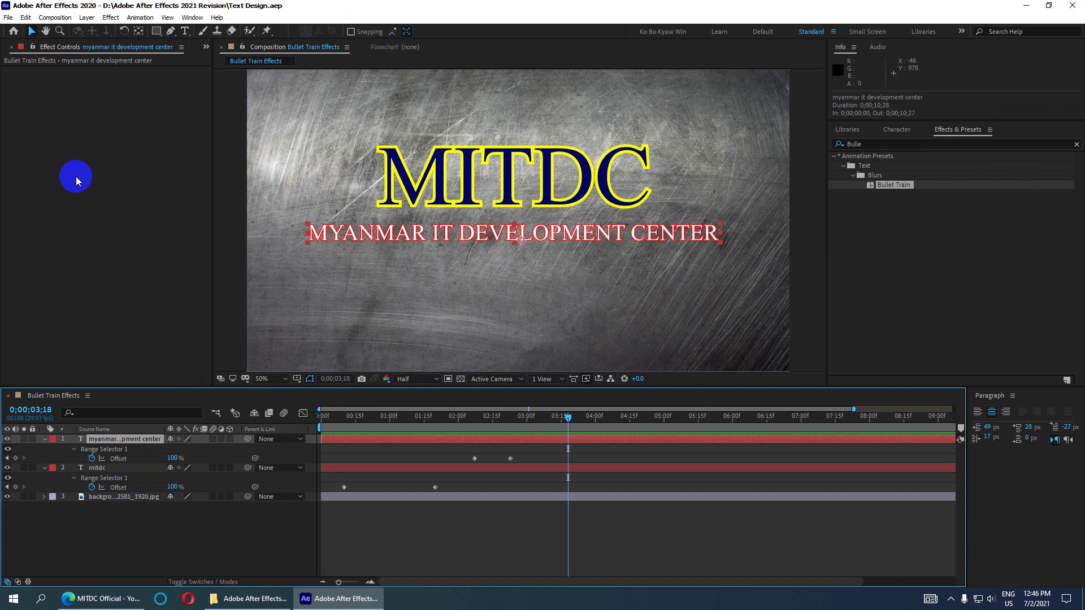
drag(568, 417, 326, 429)
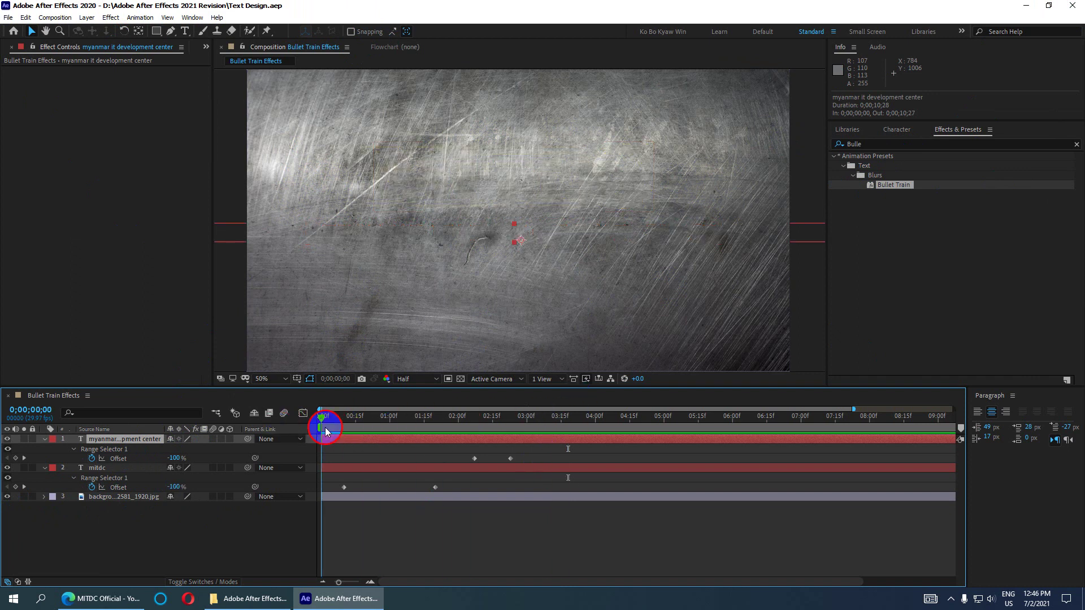
key(space)
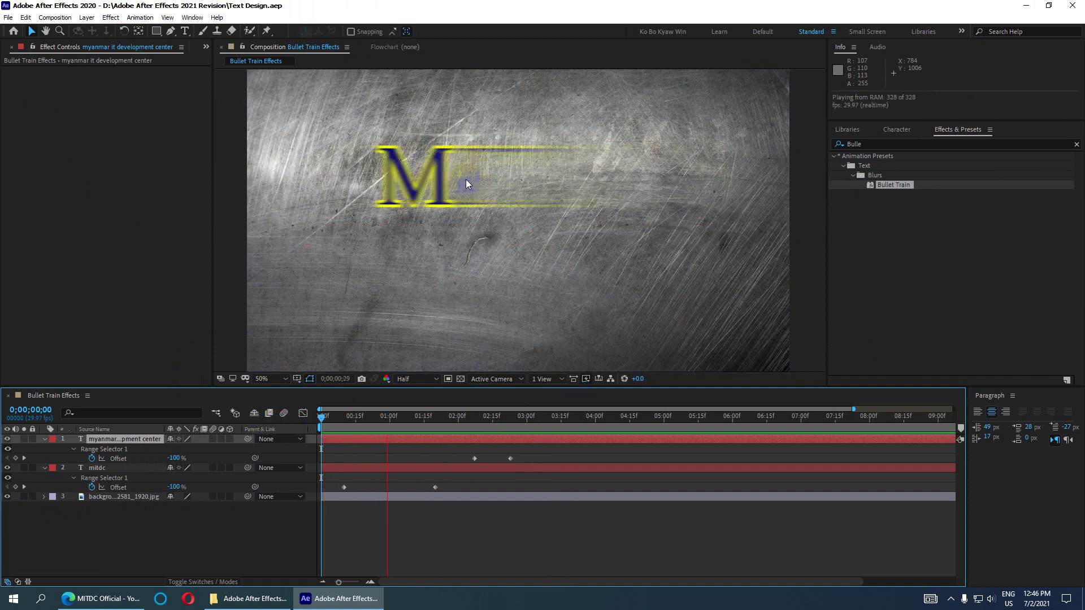
click(501, 352)
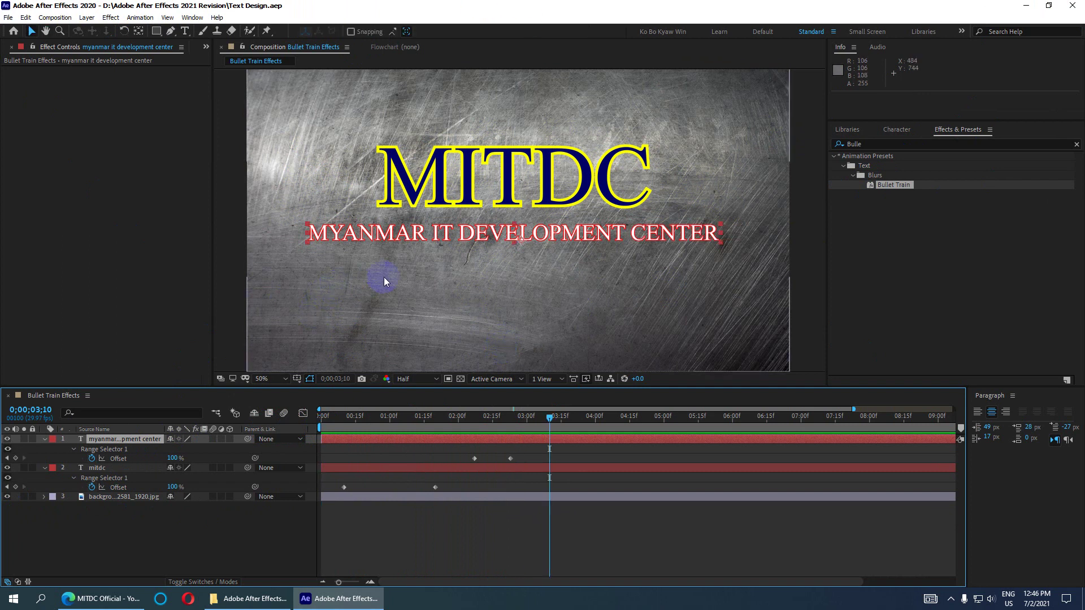
click(547, 483)
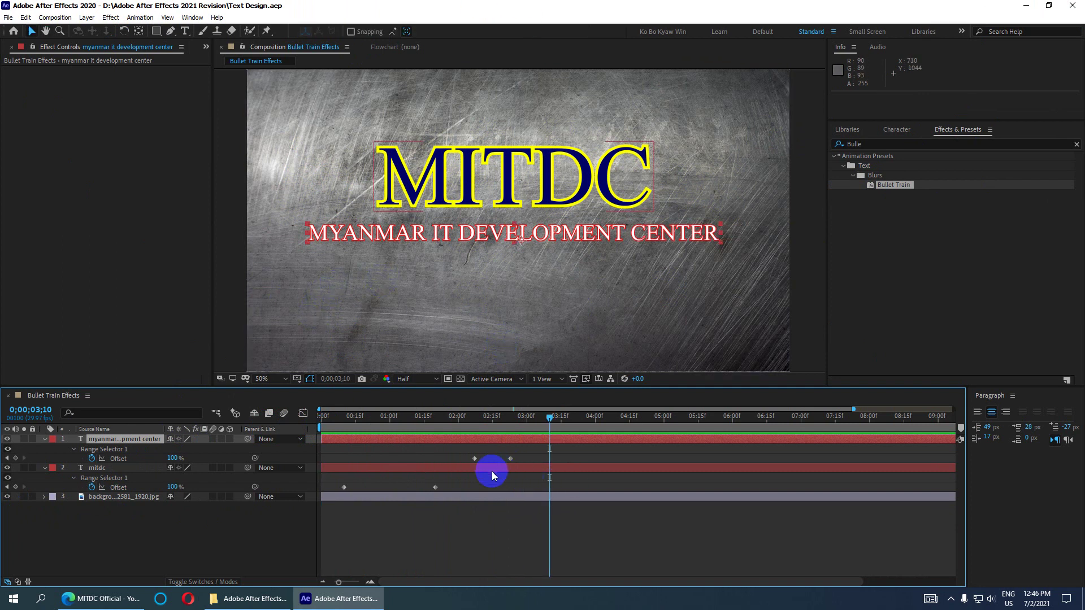
Move the subtitle's first Offset keyframe to 0;00;01;20, preview from the start, and save
drag(475, 463, 515, 457)
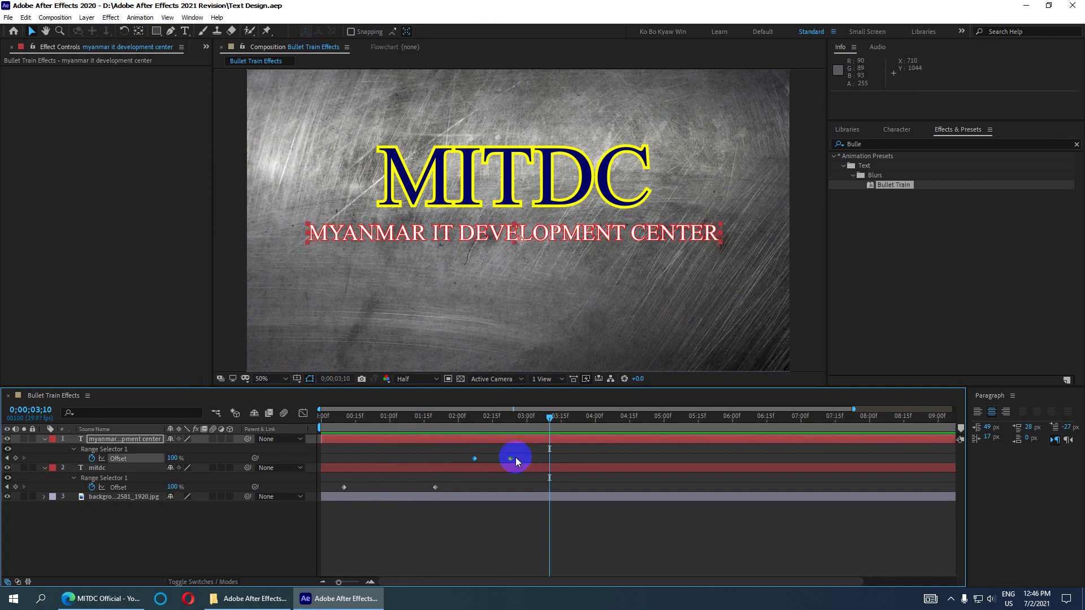
click(507, 439)
drag(490, 423, 518, 432)
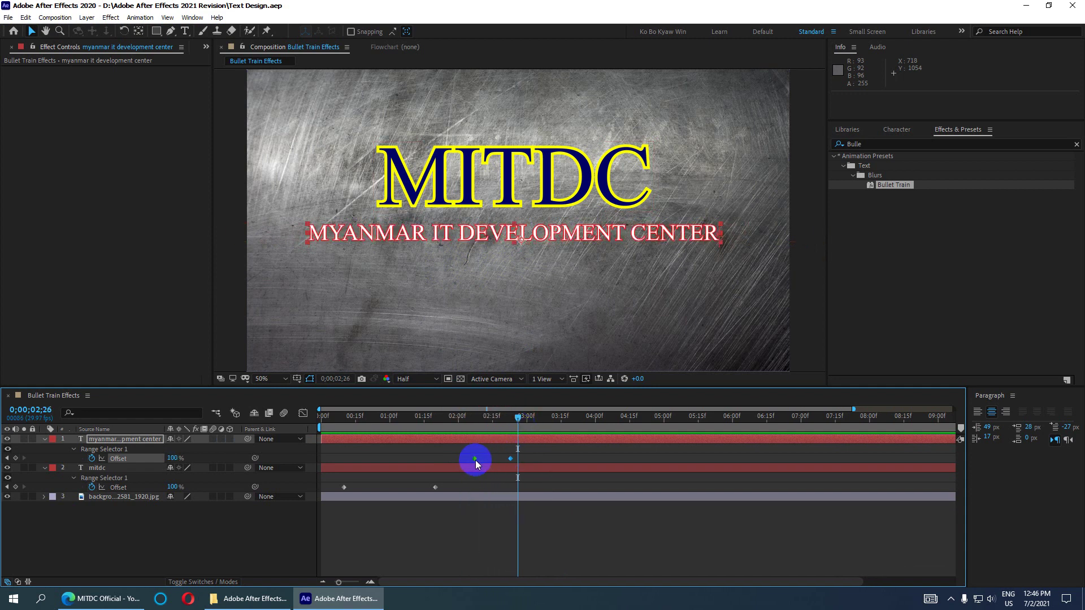
drag(474, 458, 438, 465)
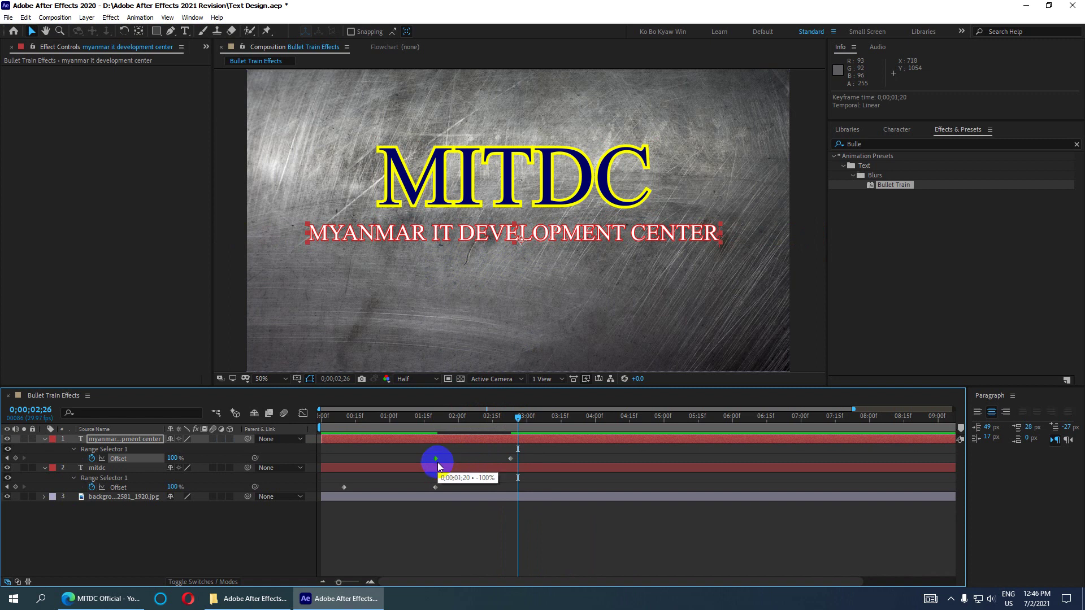
key(Home)
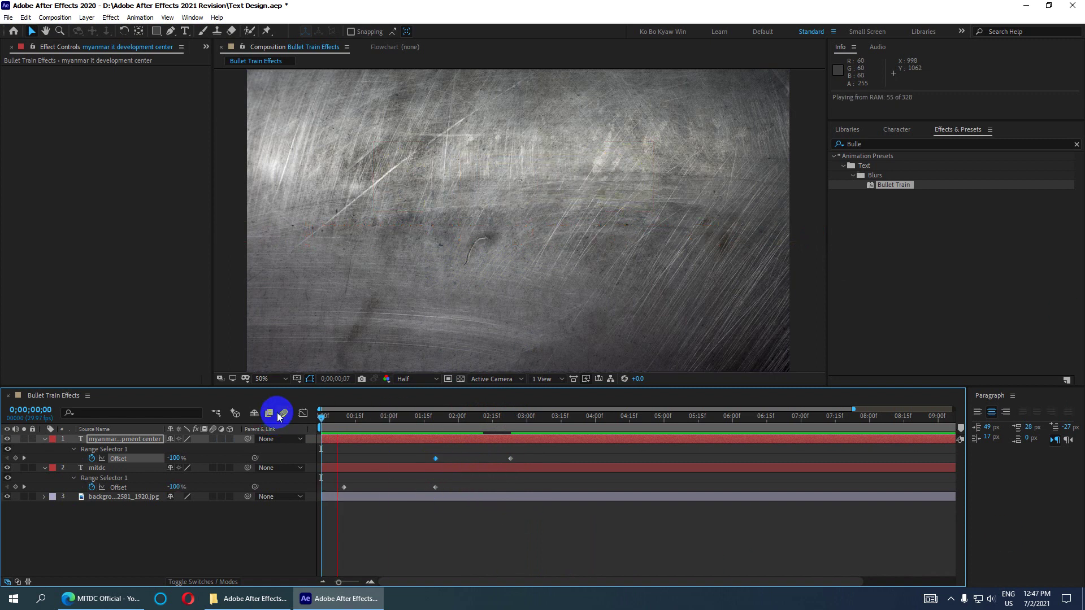
key(space)
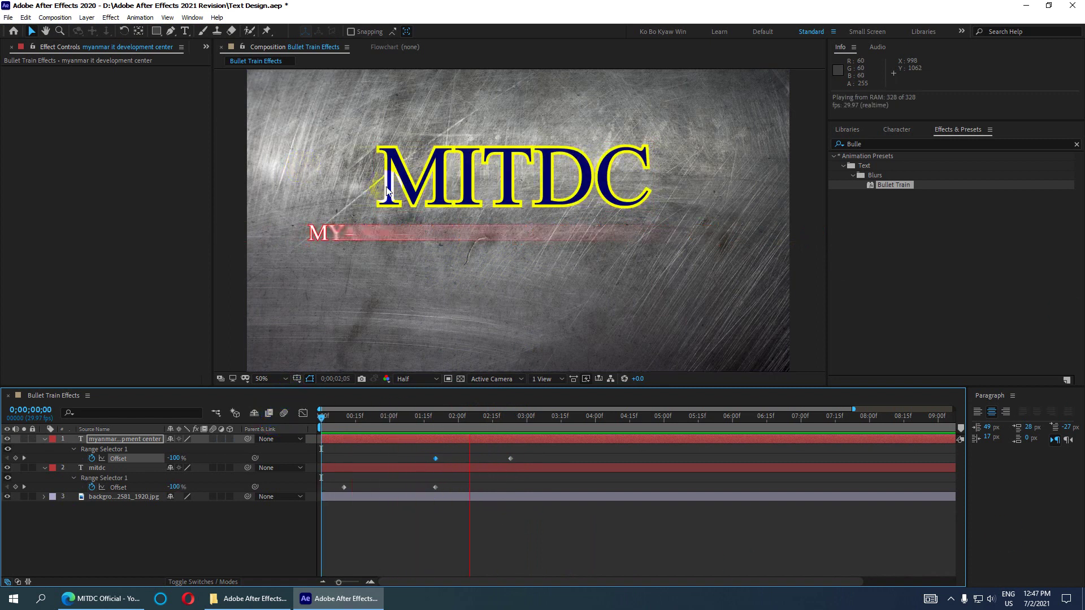
key(space)
key(ctrl+s)
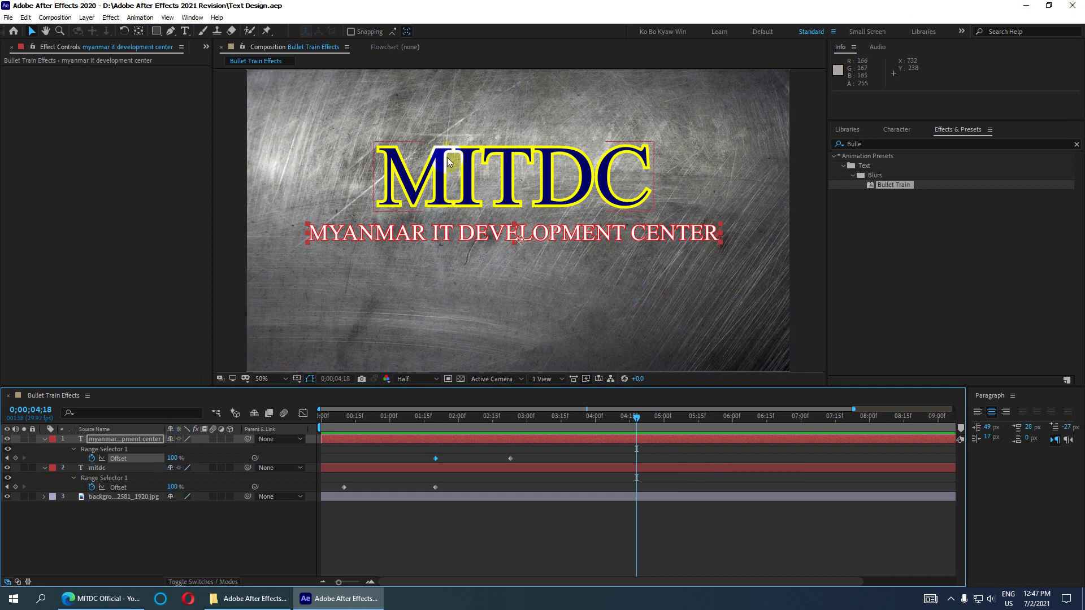
Collapse the mitdc and subtitle layer properties and deselect all layers
click(44, 468)
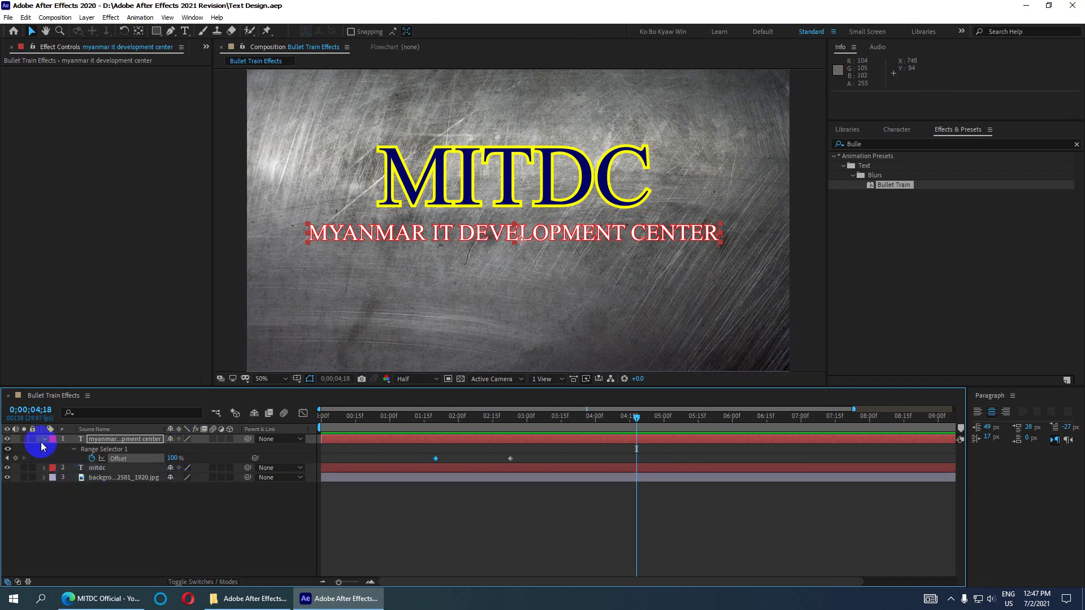
click(43, 439)
click(117, 439)
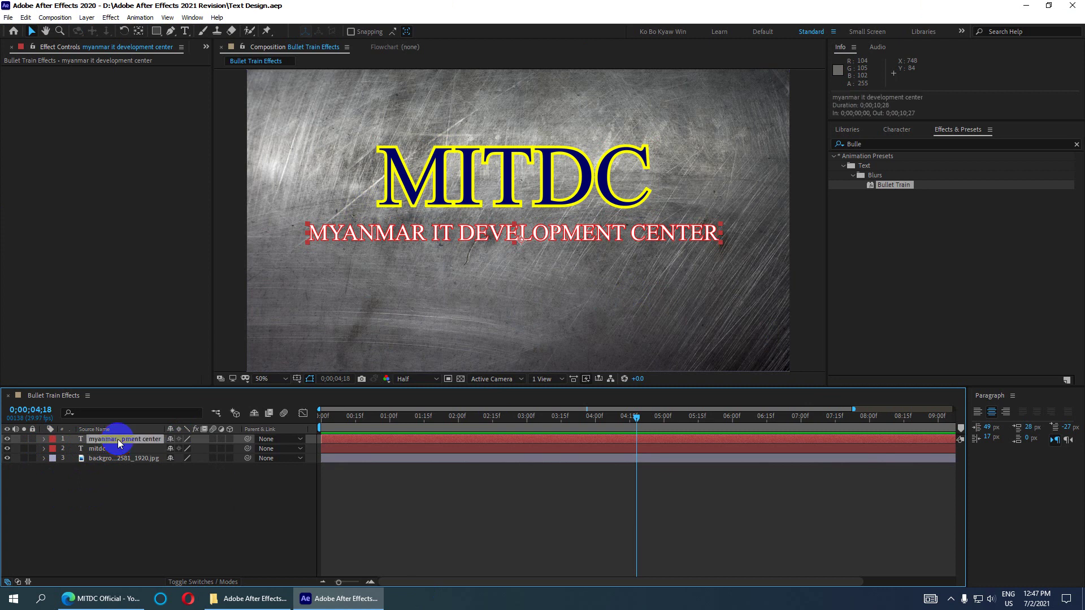
click(125, 517)
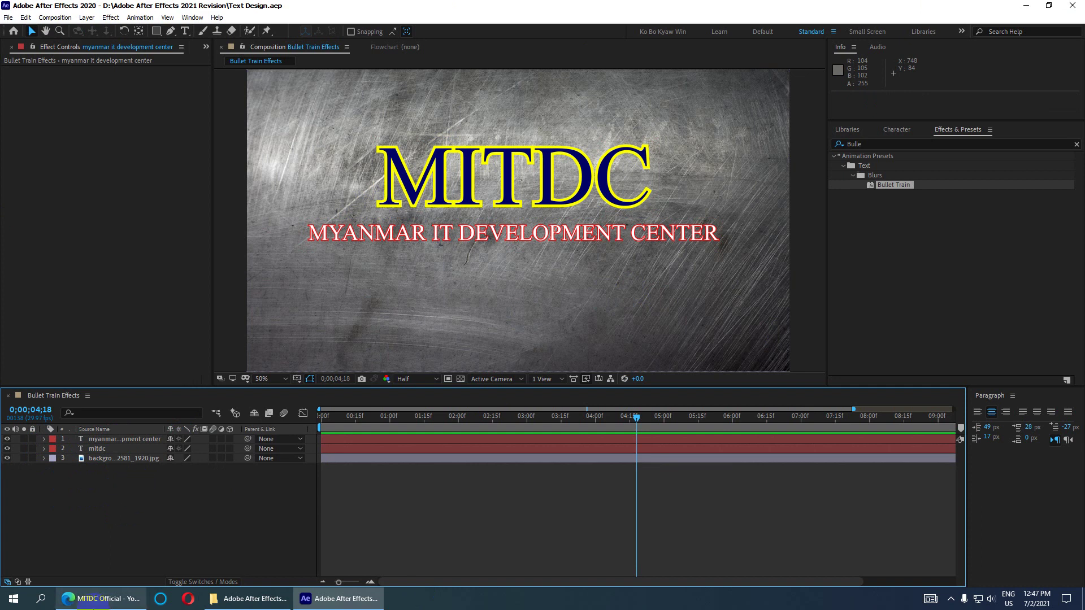
click(82, 601)
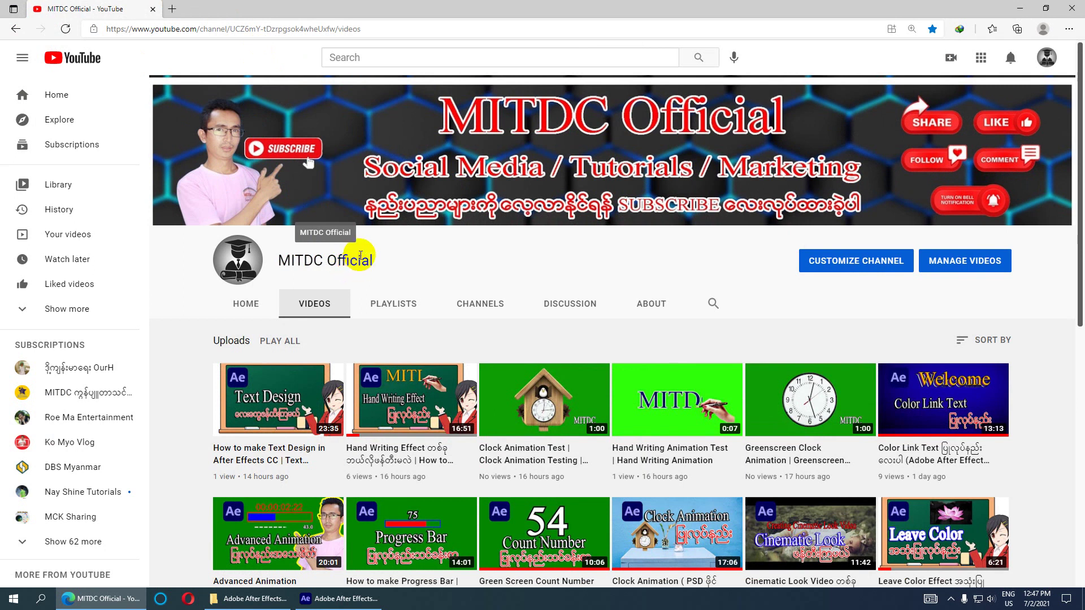
click(250, 125)
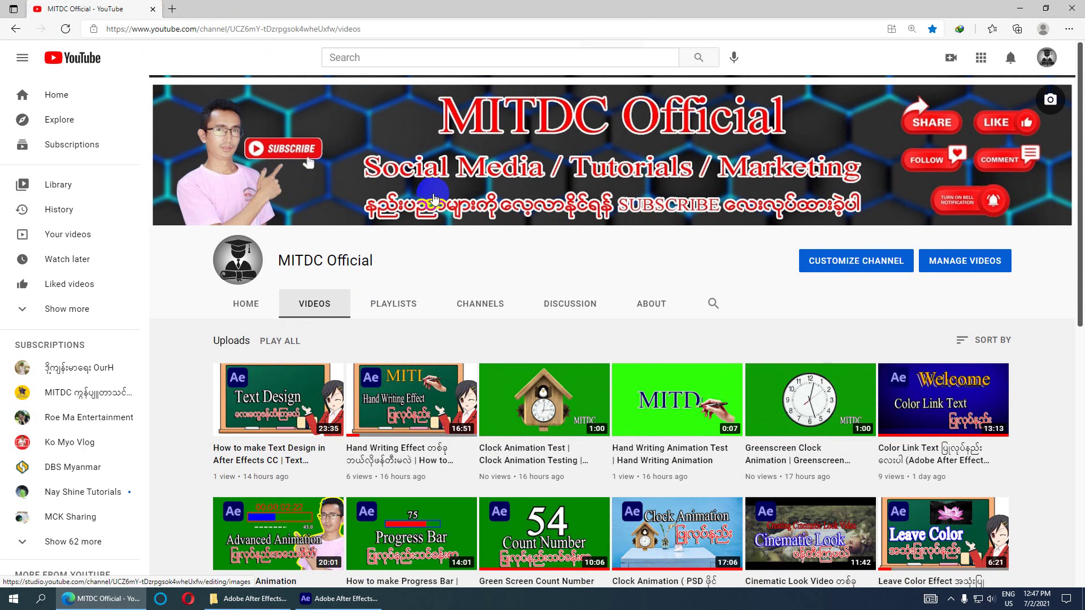
click(1020, 8)
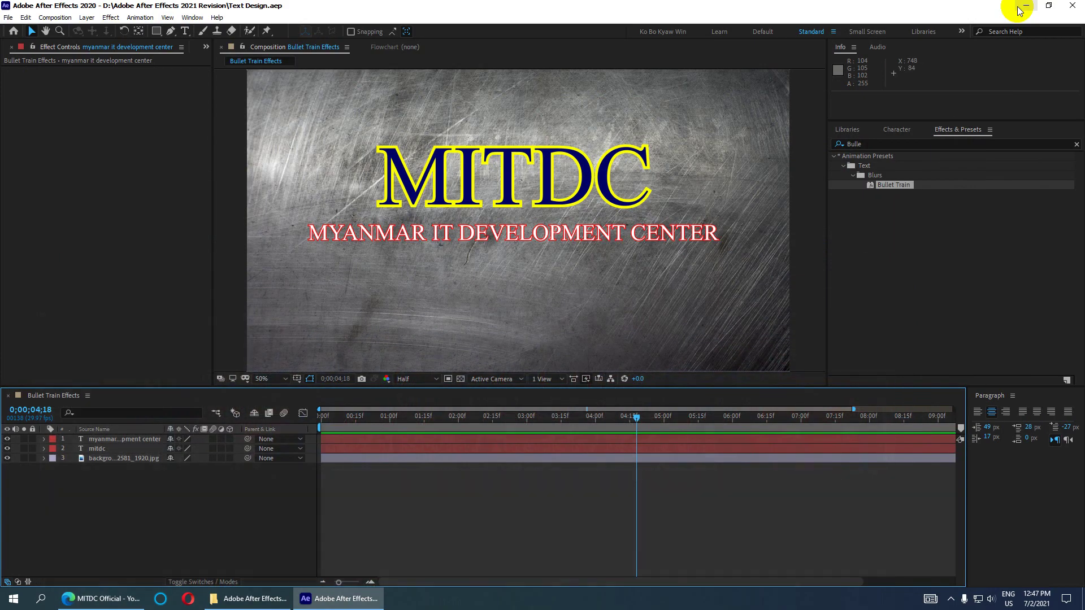